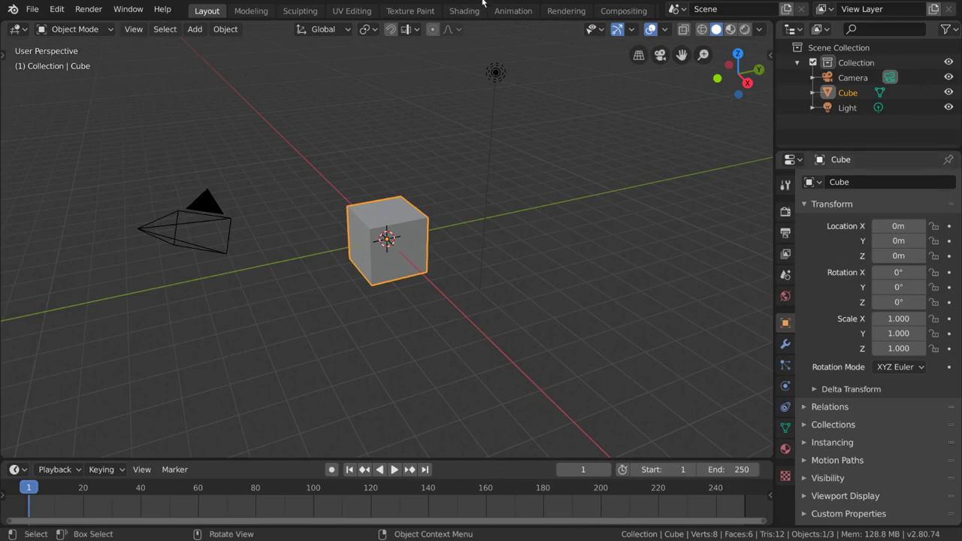
Add a plane and scale up its geometry in Edit Mode into a wide floor under the cube.
{"action": "key", "text": "shift+a"}
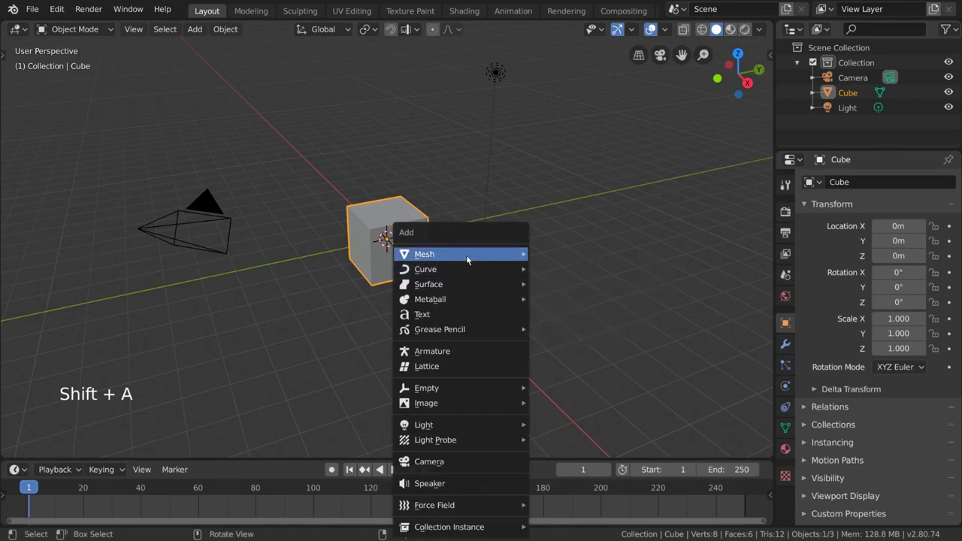
{"action": "left_click", "coordinate": [557, 253]}
{"action": "key", "text": "Tab"}
{"action": "key", "text": "s"}
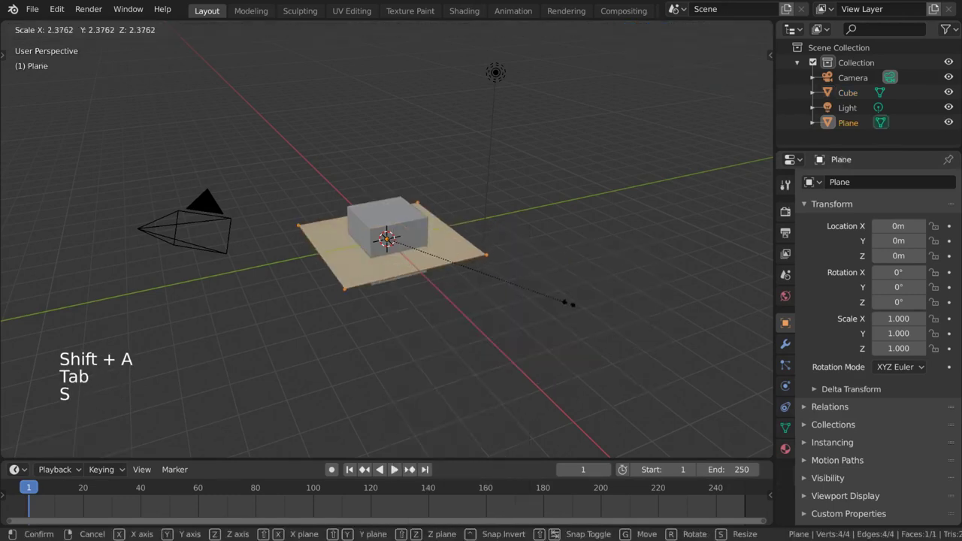
{"action": "left_click", "coordinate": [682, 330]}
{"action": "key", "text": "Tab"}
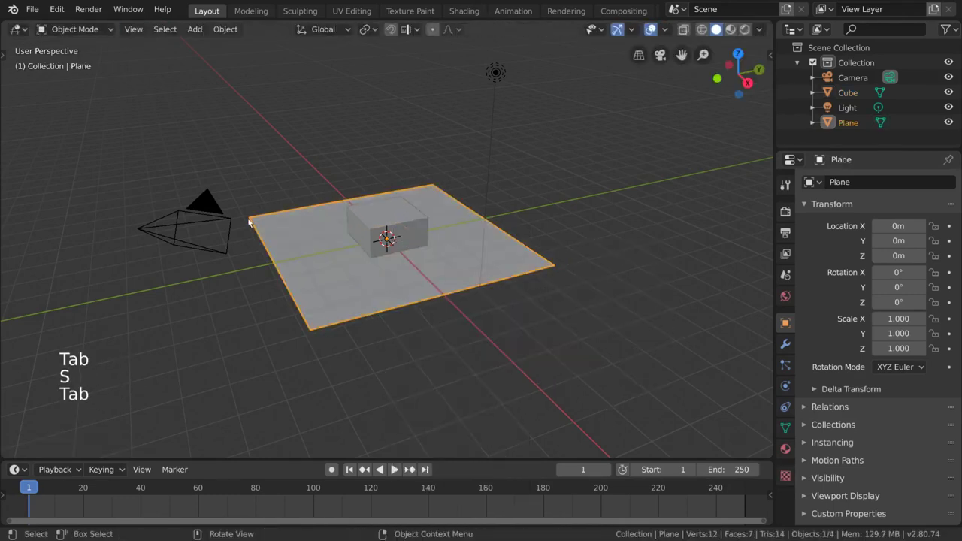
Switch the render engine to Cycles in Render Properties.
{"action": "left_click", "coordinate": [785, 214]}
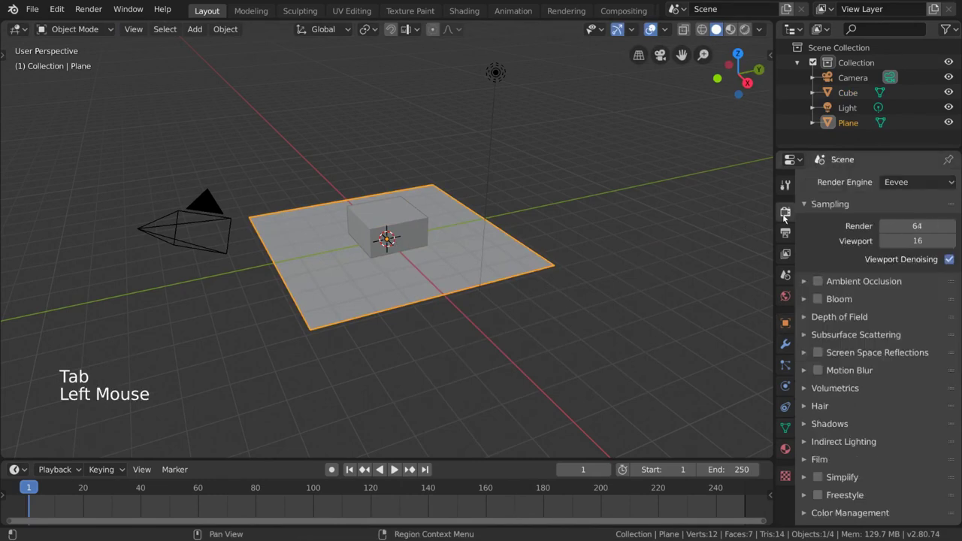
{"action": "left_click", "coordinate": [924, 181]}
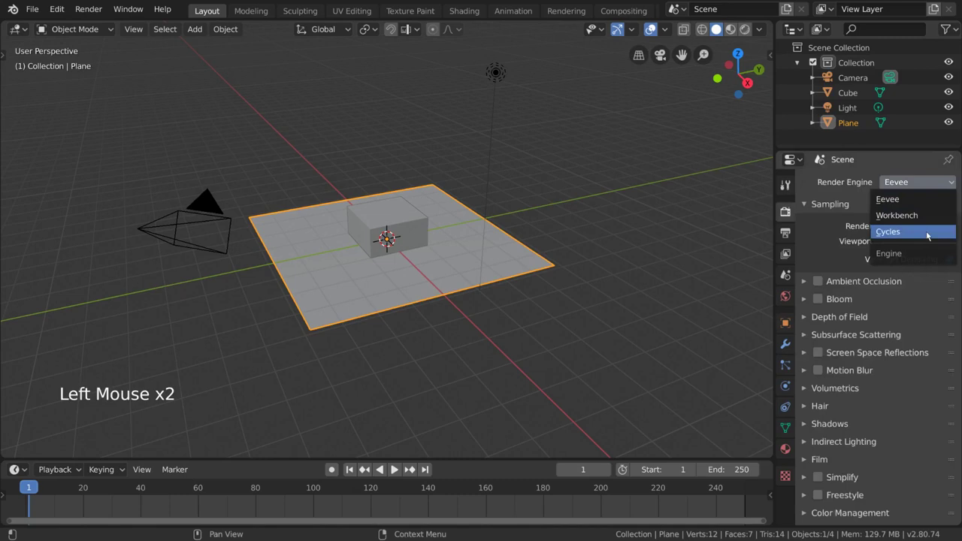
{"action": "left_click", "coordinate": [928, 236]}
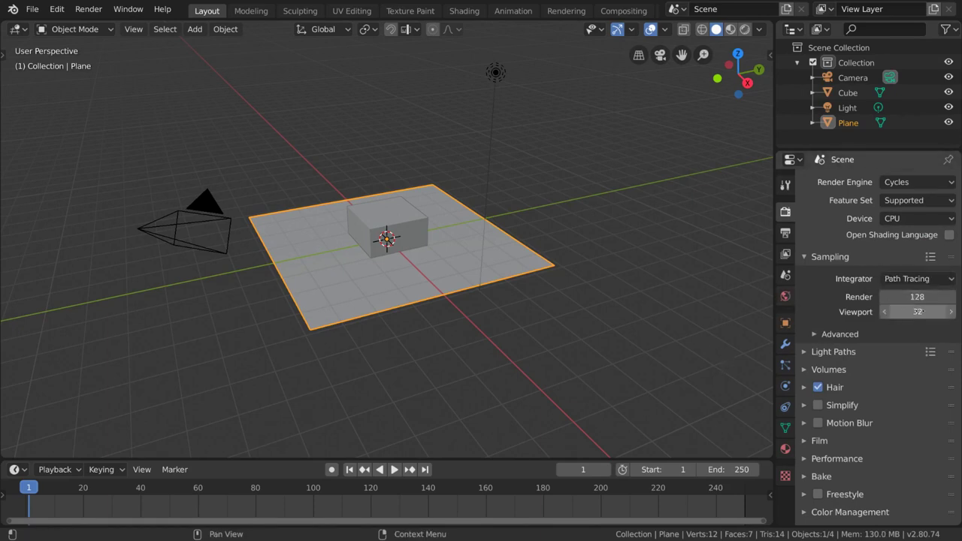
Set viewport samples to 32 and render samples to 10.
{"action": "left_click", "coordinate": [906, 311]}
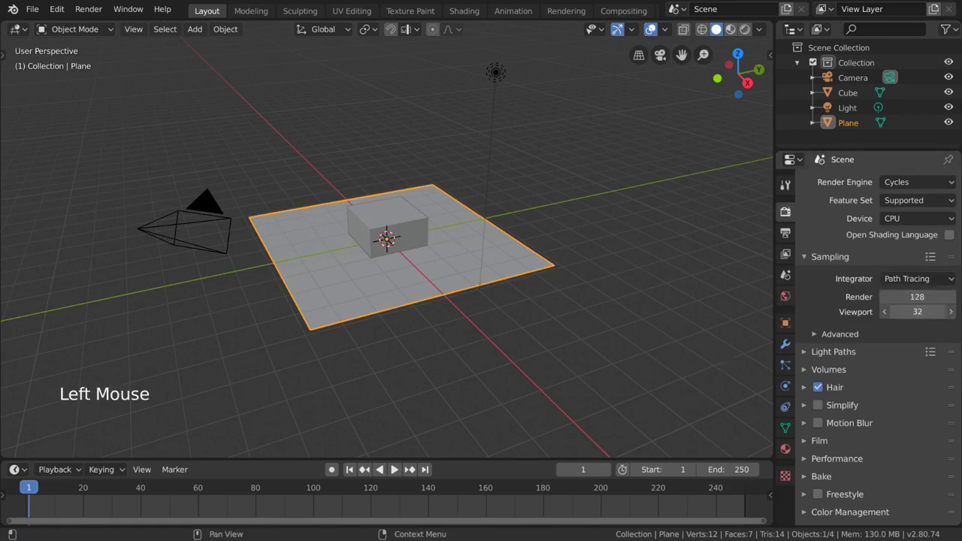
{"action": "double_click", "coordinate": [917, 311]}
{"action": "type", "text": "0"}
{"action": "key", "text": "Return"}
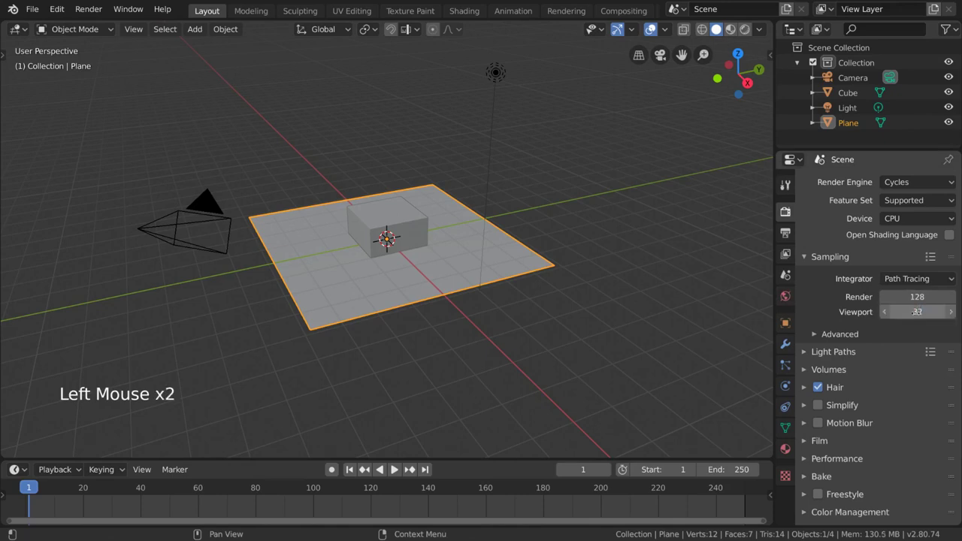
{"action": "left_click", "coordinate": [917, 297]}
{"action": "left_click", "coordinate": [916, 298]}
{"action": "type", "text": "1"}
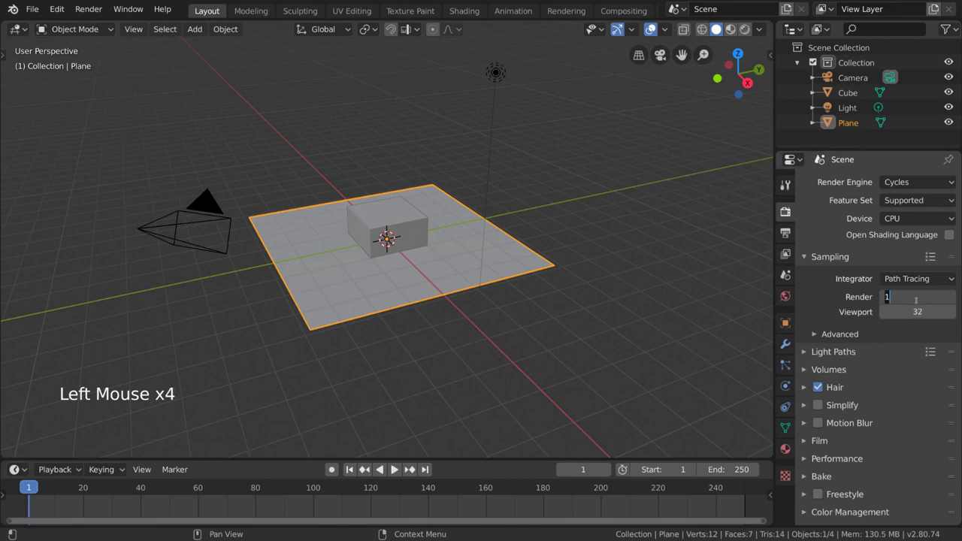
{"action": "type", "text": "0"}
{"action": "key", "text": "Return"}
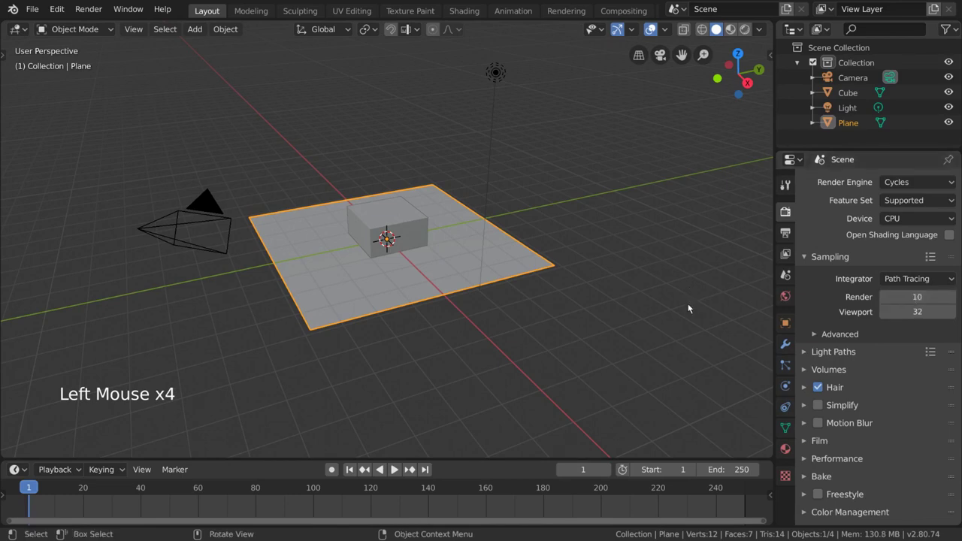
Render the scene at 10 samples and zoom into the result to inspect the grain.
{"action": "left_click", "coordinate": [88, 9]}
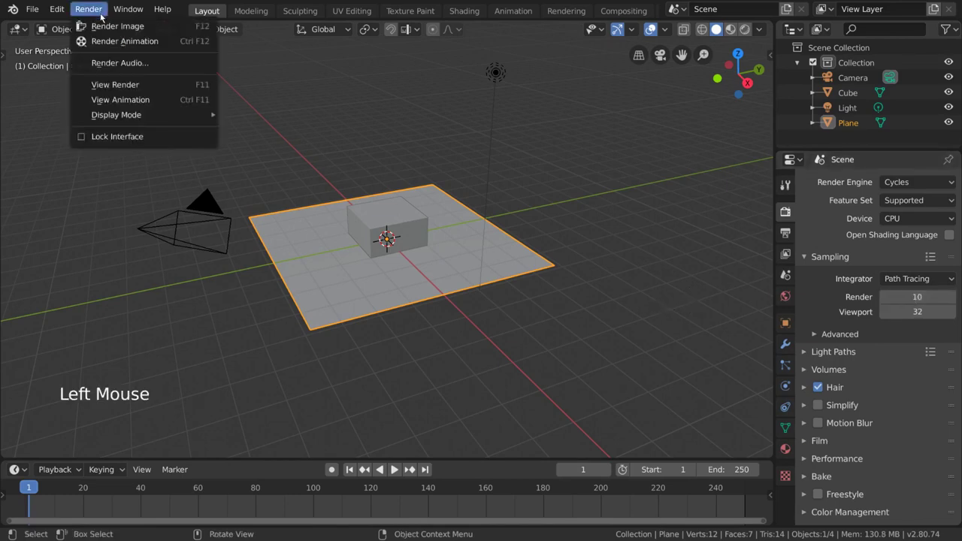
{"action": "left_click", "coordinate": [197, 26]}
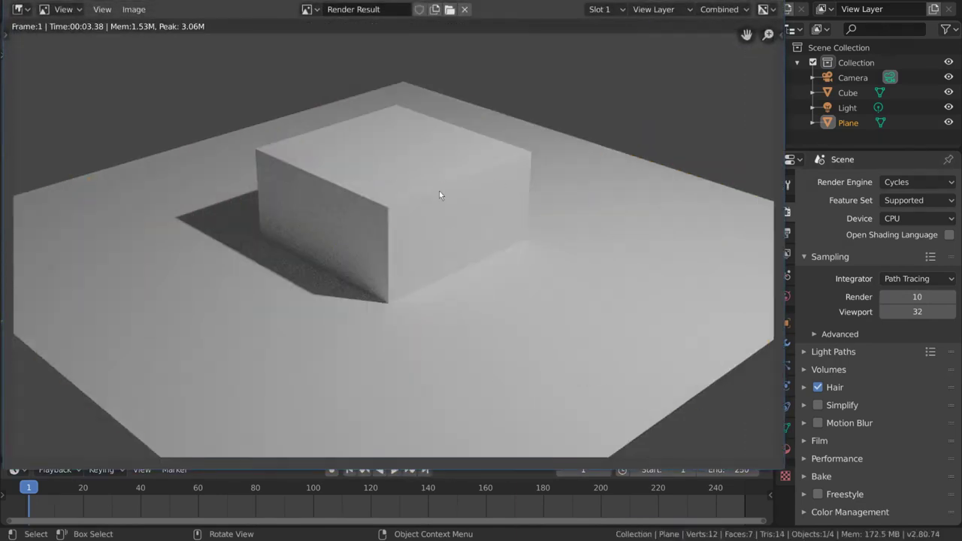
{"action": "scroll", "coordinate": [440, 194], "scroll_direction": "up", "scroll_amount": 2}
{"action": "scroll", "coordinate": [506, 242], "scroll_direction": "up", "scroll_amount": 3}
{"action": "scroll", "coordinate": [331, 246], "scroll_direction": "up", "scroll_amount": 2}
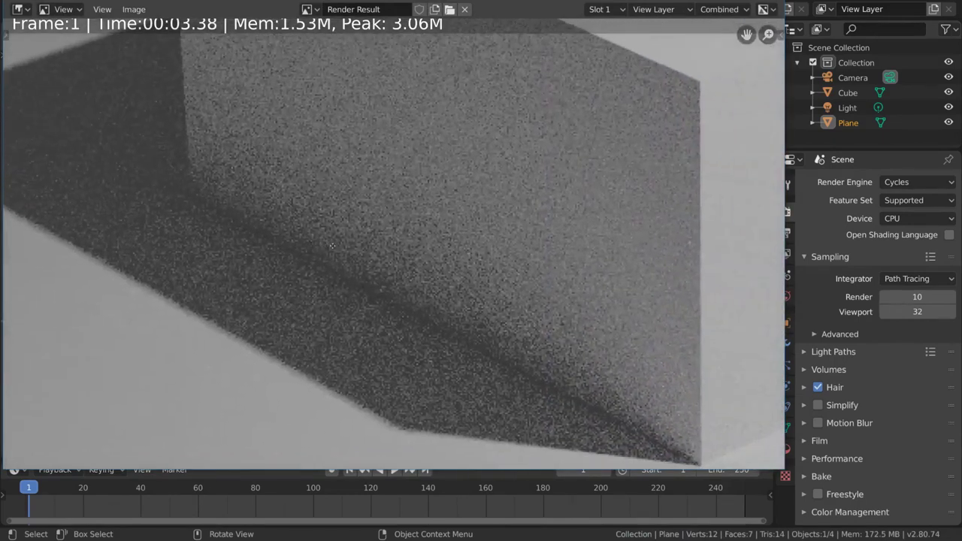
{"action": "scroll", "coordinate": [496, 260], "scroll_direction": "down", "scroll_amount": 2}
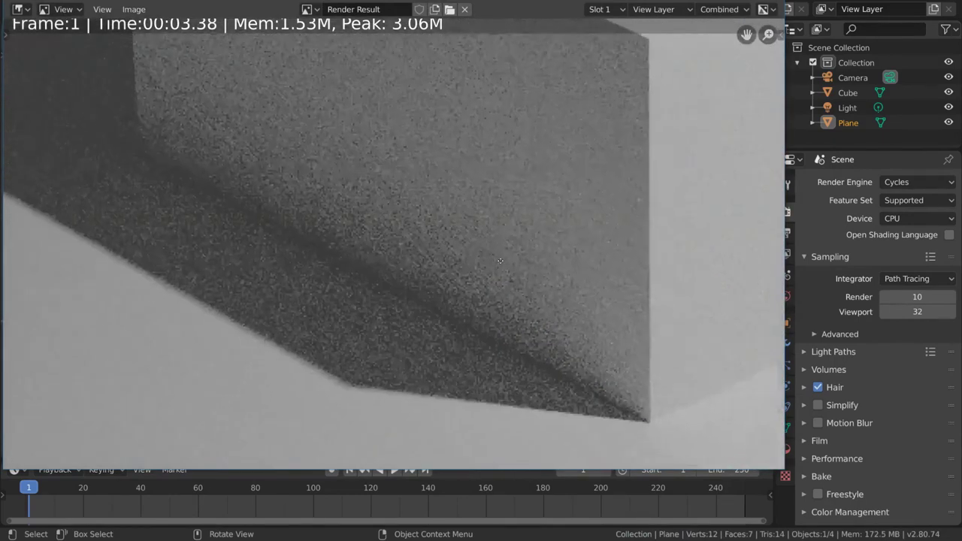
{"action": "scroll", "coordinate": [474, 244], "scroll_direction": "down", "scroll_amount": 1}
{"action": "scroll", "coordinate": [474, 243], "scroll_direction": "down", "scroll_amount": 3}
{"action": "scroll", "coordinate": [514, 209], "scroll_direction": "down", "scroll_amount": 3}
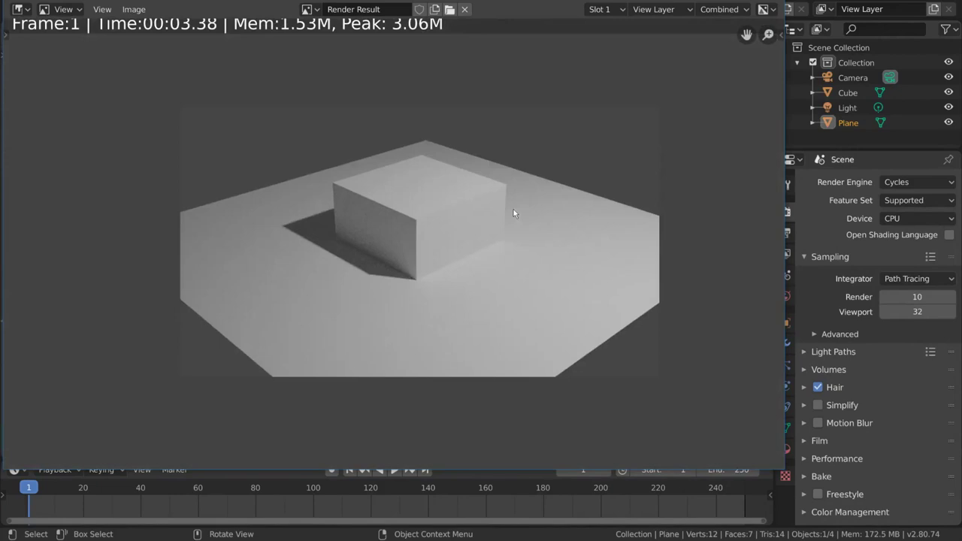
{"action": "scroll", "coordinate": [514, 209], "scroll_direction": "down", "scroll_amount": 1}
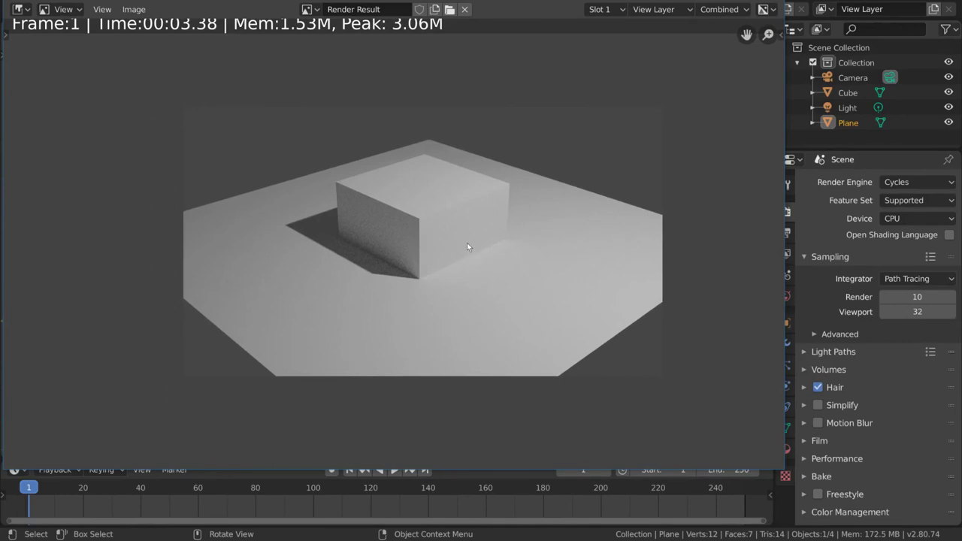
Switch the render result to empty Slot 2, briefly flipping back to Slot 1.
{"action": "left_click", "coordinate": [616, 12]}
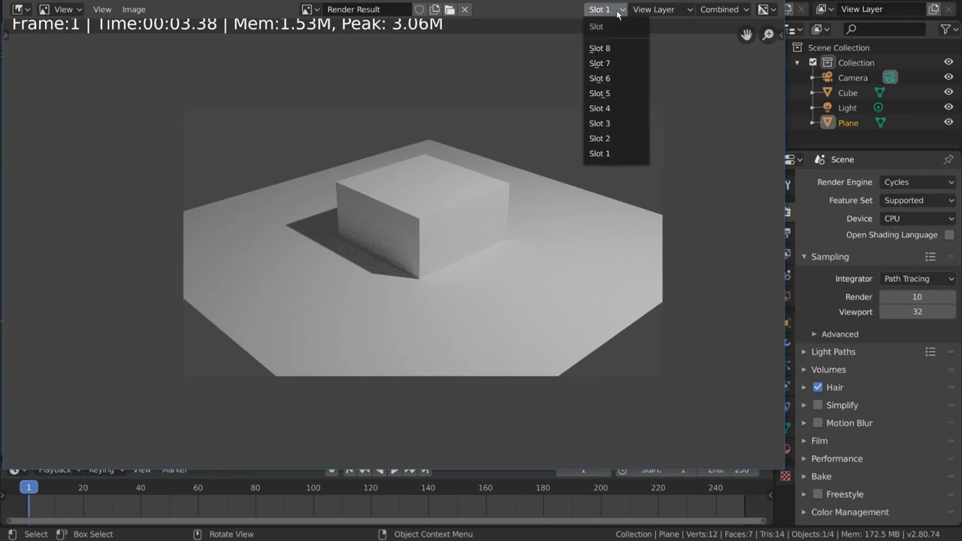
{"action": "left_click", "coordinate": [622, 139]}
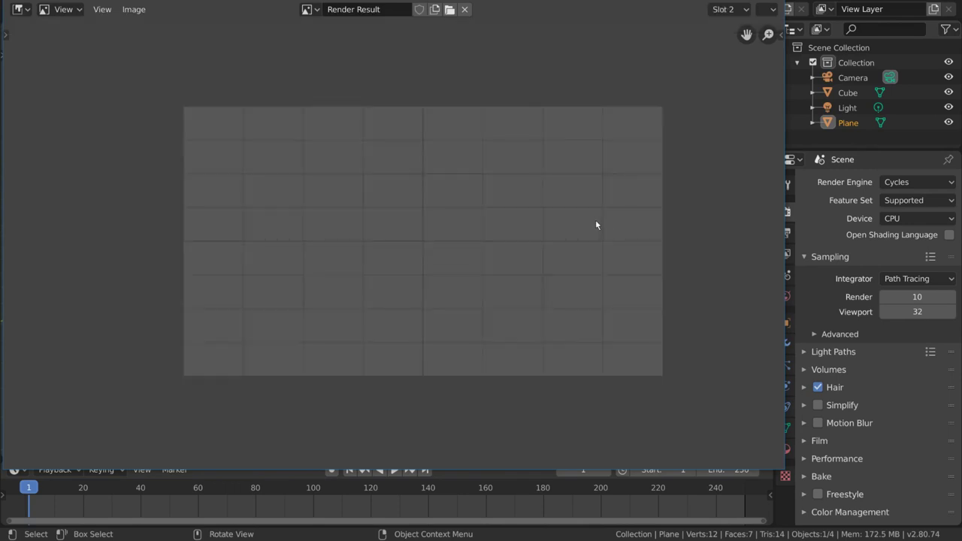
{"action": "key", "text": "j"}
{"action": "key", "text": "j"}
{"action": "key", "text": "j"}
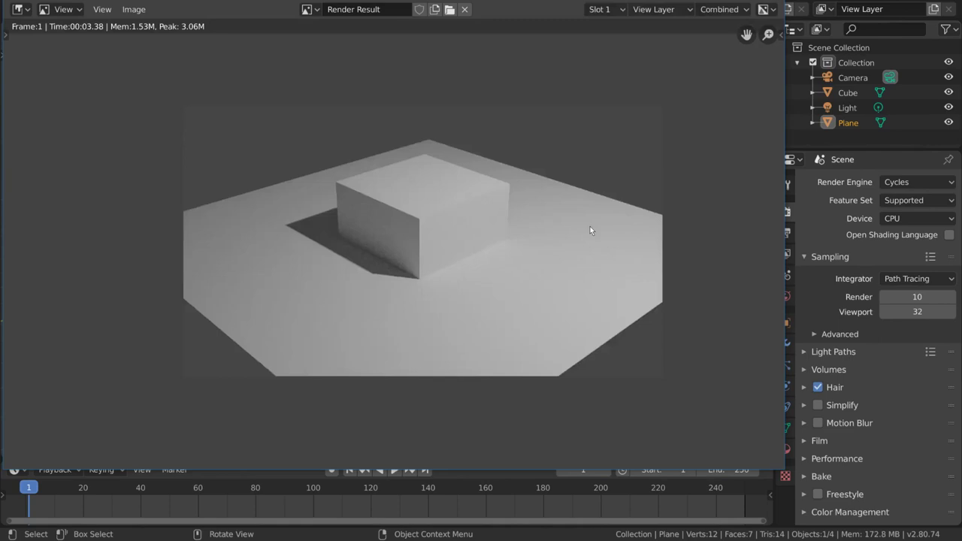
{"action": "key", "text": "j"}
{"action": "left_click", "coordinate": [734, 9]}
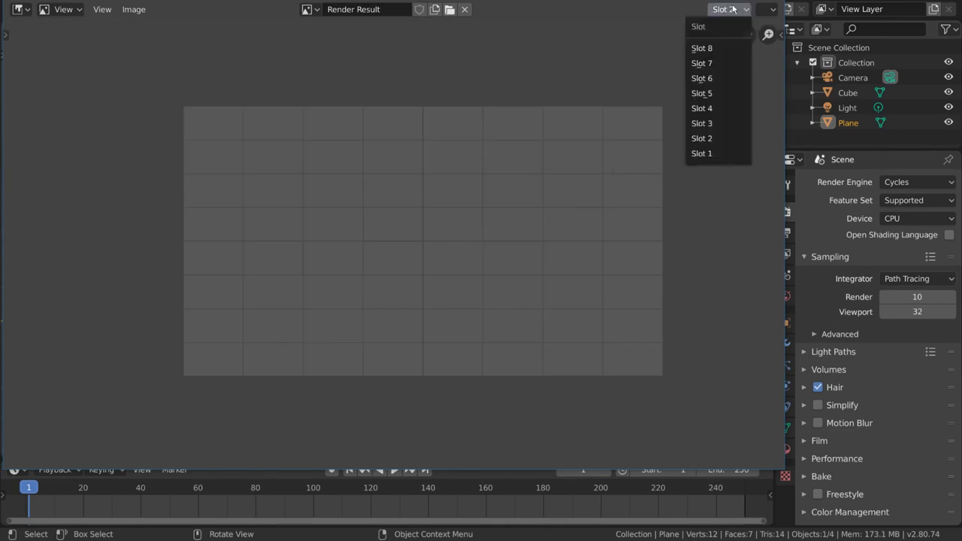
{"action": "left_click", "coordinate": [731, 153]}
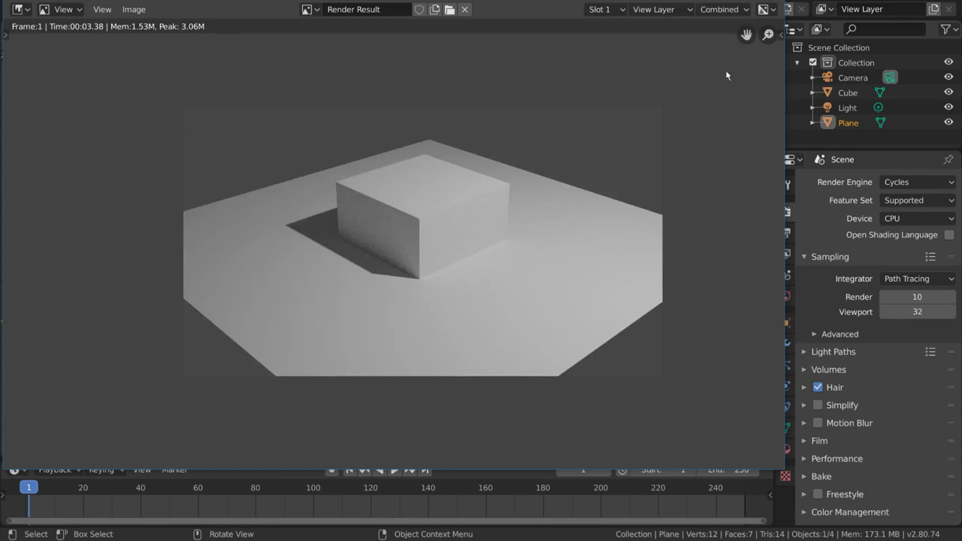
{"action": "left_click", "coordinate": [601, 9]}
{"action": "left_click", "coordinate": [614, 139]}
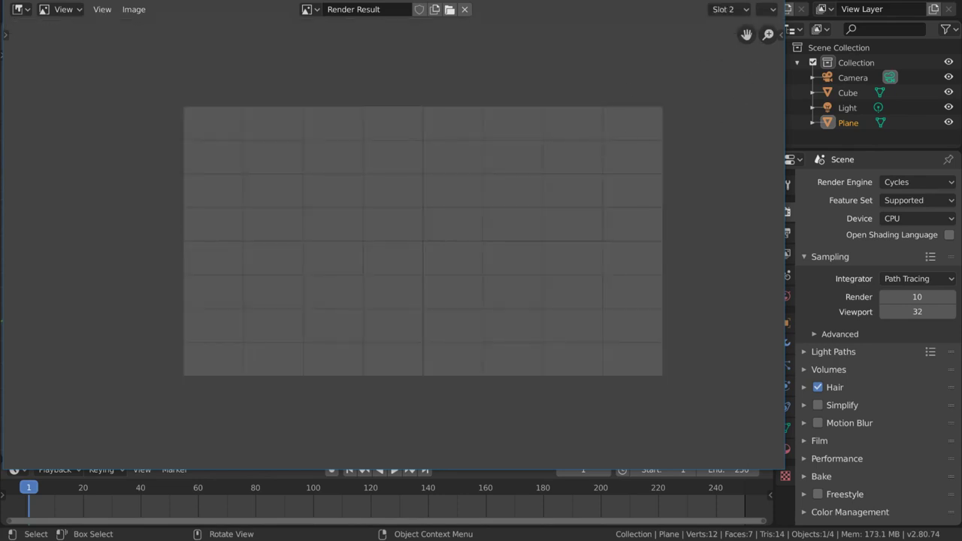
Raise render samples to 400 and render a new image with F12.
{"action": "key", "text": "Escape"}
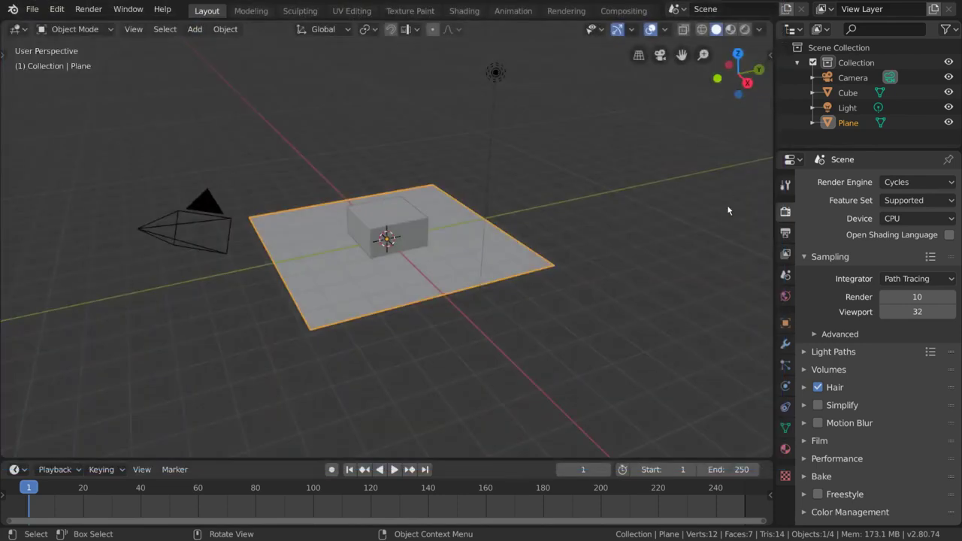
{"action": "double_click", "coordinate": [927, 299]}
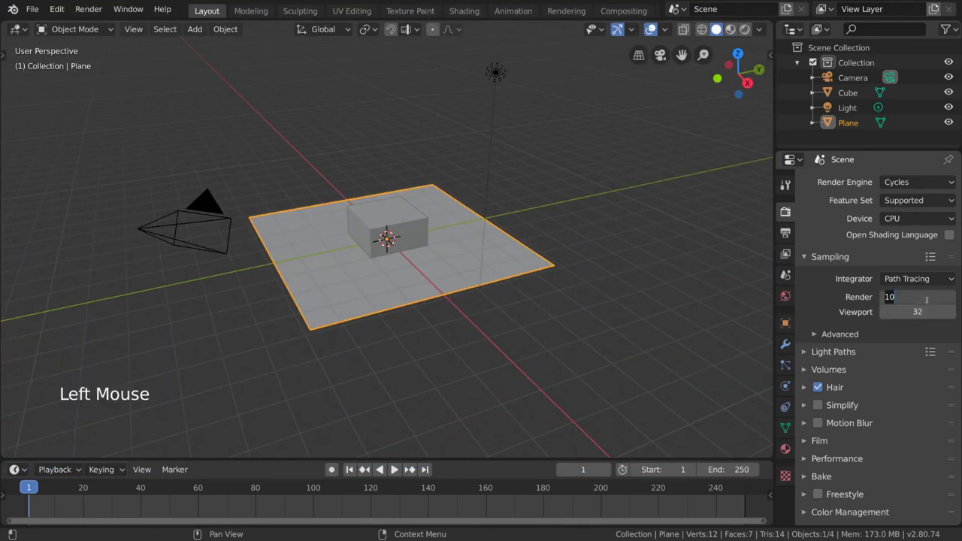
{"action": "type", "text": "400"}
{"action": "key", "text": "Return"}
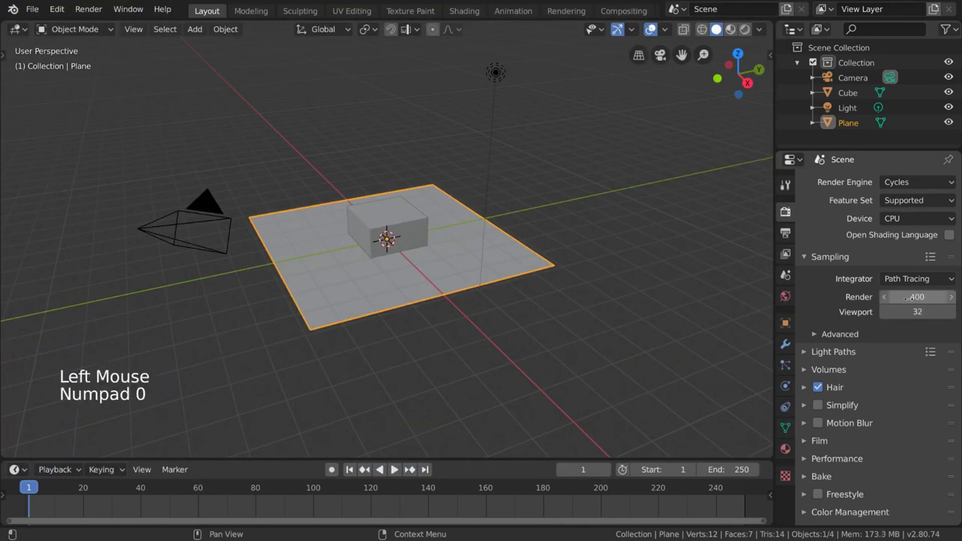
{"action": "key", "text": "F12"}
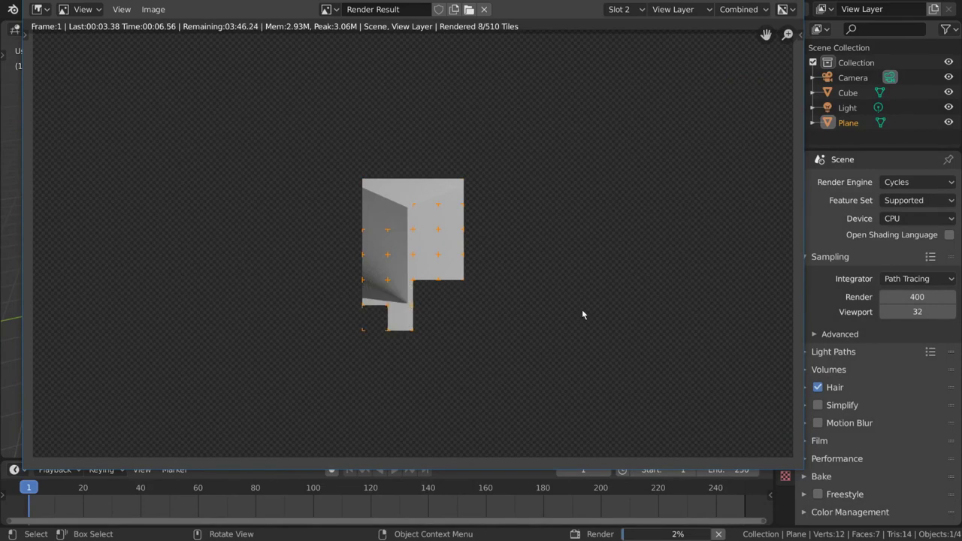
Zoom and pan around the in-progress 400-sample render.
{"action": "scroll", "coordinate": [397, 317], "scroll_direction": "up", "scroll_amount": 3}
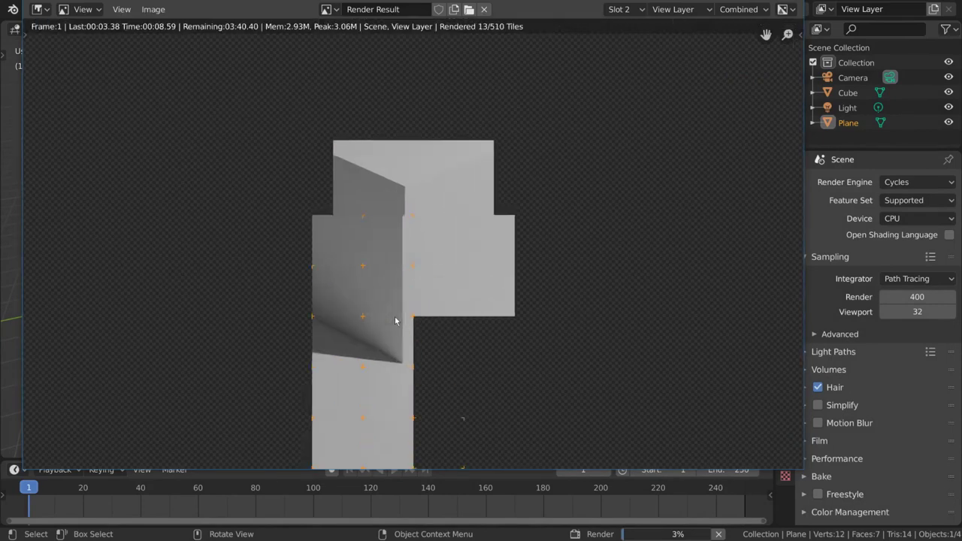
{"action": "scroll", "coordinate": [393, 314], "scroll_direction": "up", "scroll_amount": 3}
{"action": "middle_click_drag", "start_coordinate": [388, 308], "coordinate": [492, 168]}
{"action": "scroll", "coordinate": [448, 218], "scroll_direction": "up", "scroll_amount": 3}
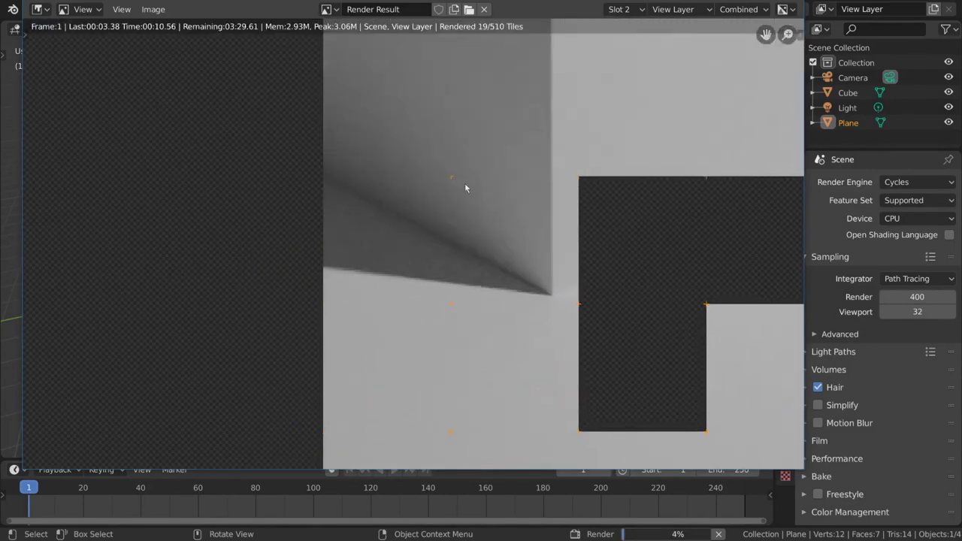
{"action": "scroll", "coordinate": [491, 230], "scroll_direction": "down", "scroll_amount": 3}
{"action": "middle_click_drag", "start_coordinate": [546, 180], "coordinate": [537, 256]}
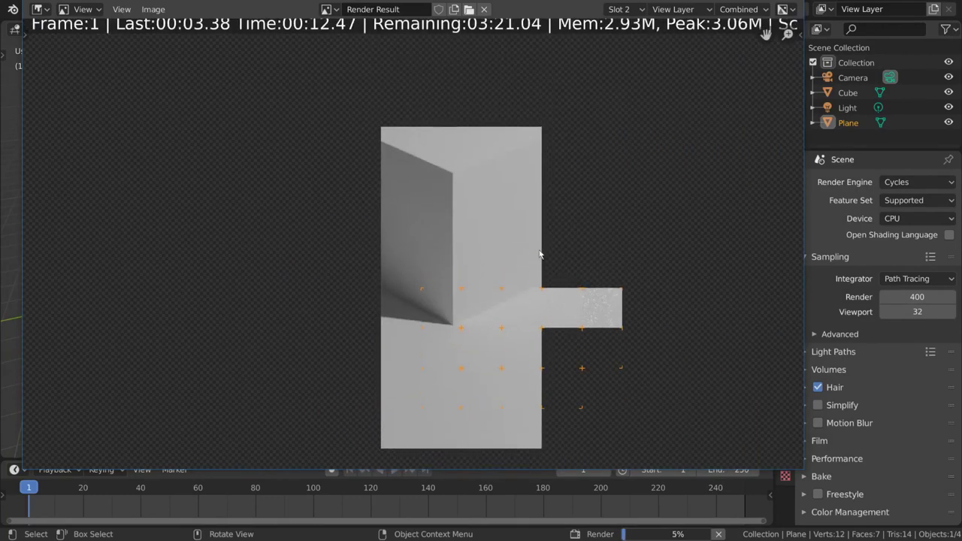
{"action": "scroll", "coordinate": [538, 240], "scroll_direction": "down", "scroll_amount": 2}
{"action": "scroll", "coordinate": [538, 240], "scroll_direction": "down", "scroll_amount": 1}
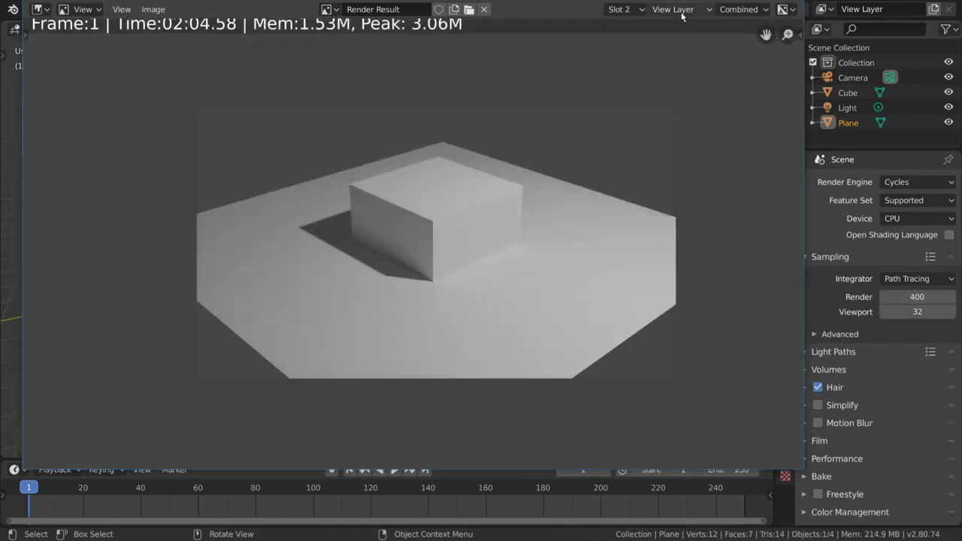
Toggle between Slot 1 and Slot 2 to compare noise, ending on the clean render.
{"action": "left_click", "coordinate": [622, 9]}
{"action": "left_click", "coordinate": [635, 153]}
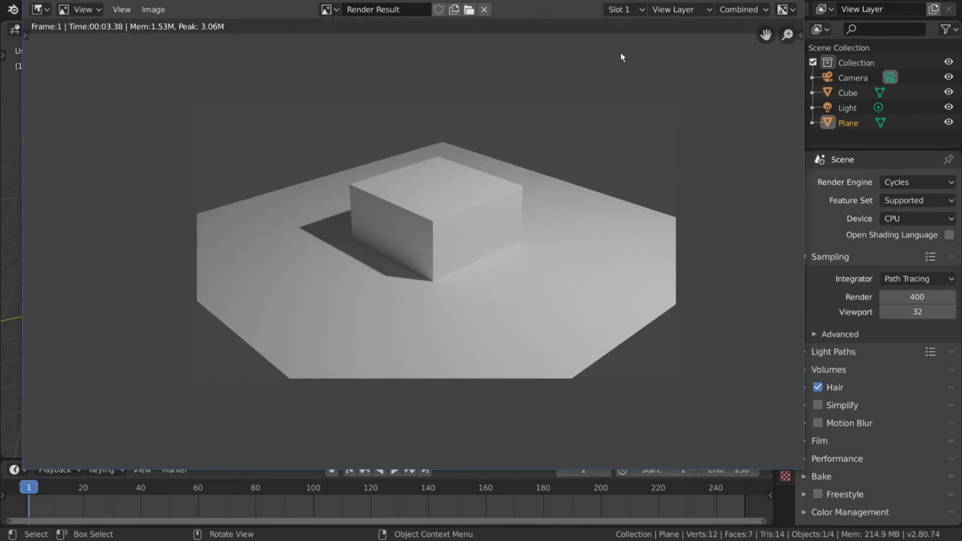
{"action": "left_click", "coordinate": [620, 10]}
{"action": "left_click", "coordinate": [625, 138]}
{"action": "scroll", "coordinate": [391, 264], "scroll_direction": "up", "scroll_amount": 5}
{"action": "left_click", "coordinate": [618, 9]}
{"action": "left_click", "coordinate": [619, 153]}
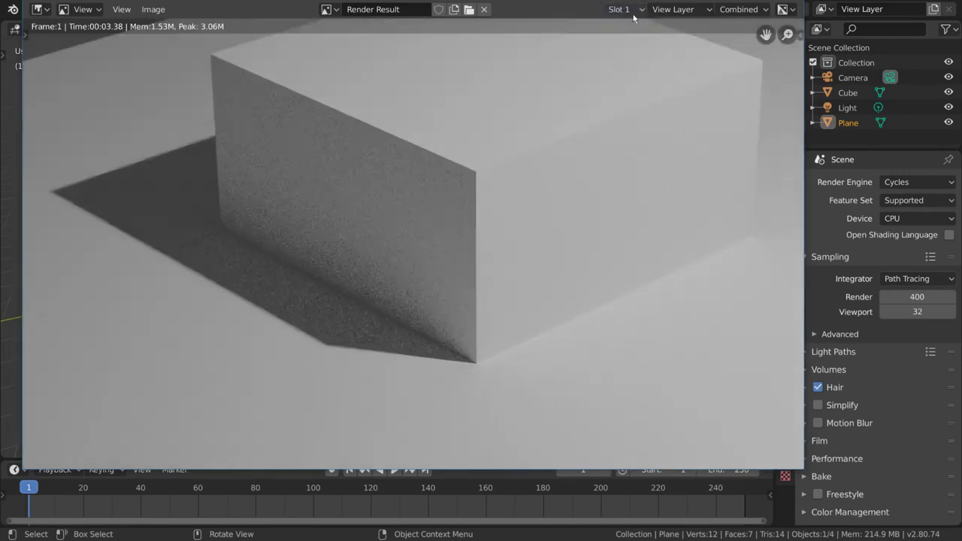
{"action": "left_click", "coordinate": [619, 9]}
{"action": "left_click", "coordinate": [618, 138]}
{"action": "scroll", "coordinate": [584, 173], "scroll_direction": "down", "scroll_amount": 2}
{"action": "scroll", "coordinate": [584, 171], "scroll_direction": "down", "scroll_amount": 2}
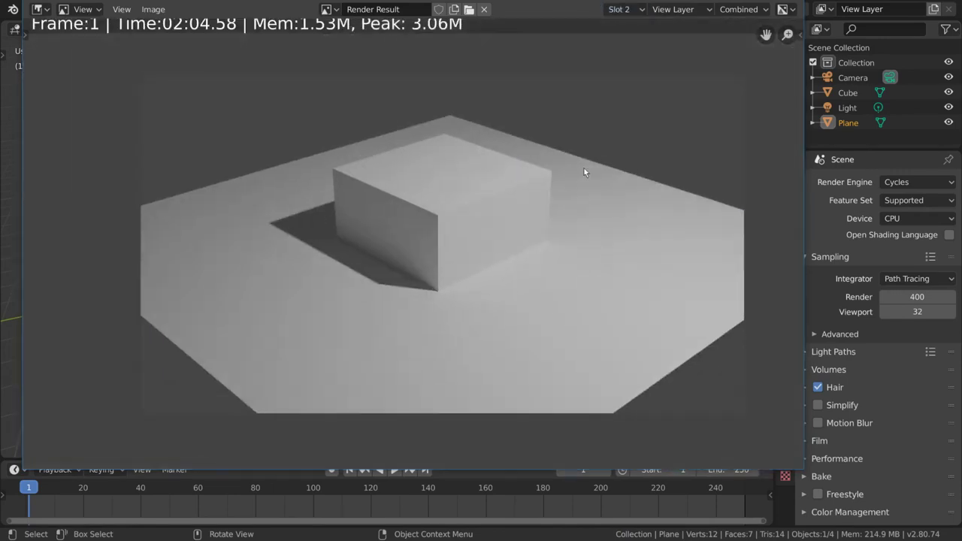
{"action": "scroll", "coordinate": [594, 154], "scroll_direction": "down", "scroll_amount": 1}
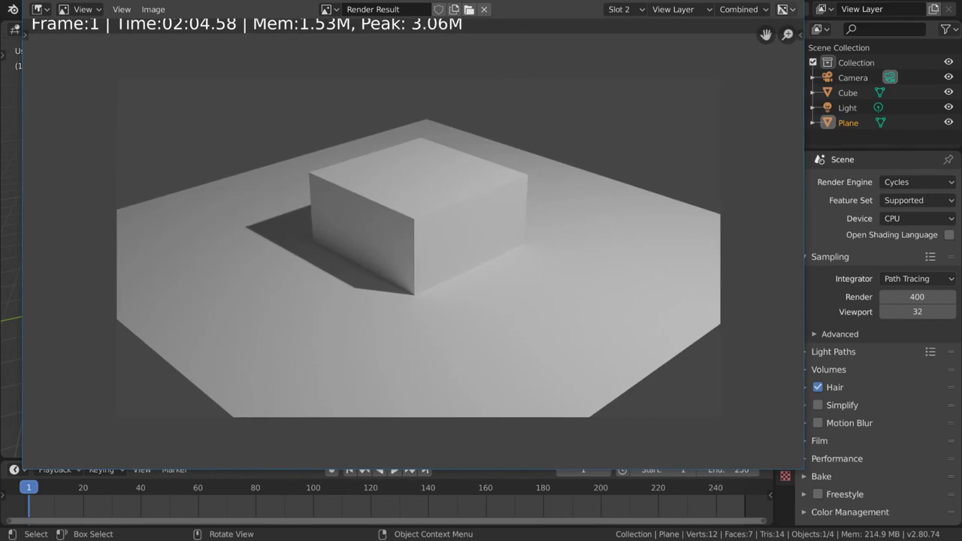
Set a 10-frame range, keyframe the cube moving and tilting, and render the animation.
{"action": "key", "text": "Escape"}
{"action": "left_click", "coordinate": [748, 467]}
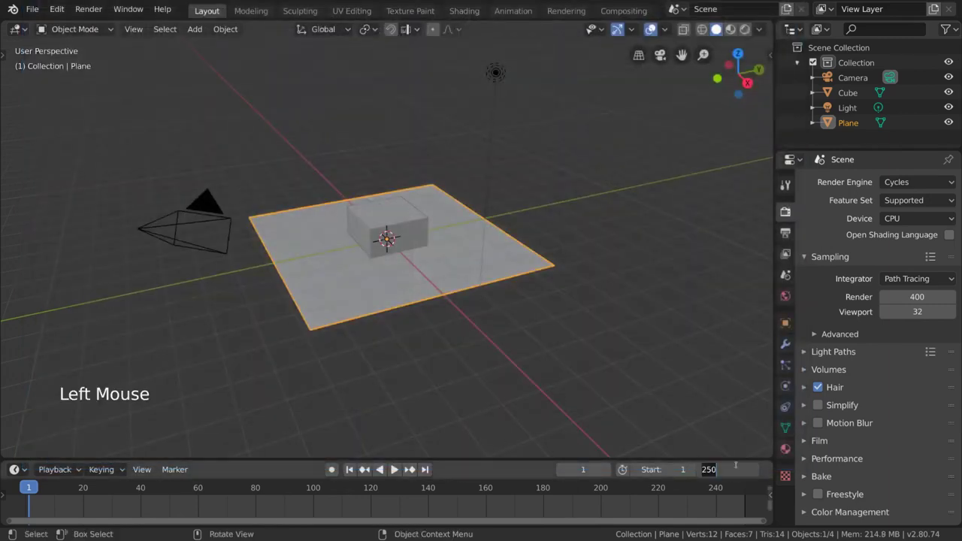
{"action": "type", "text": "10"}
{"action": "left_click", "coordinate": [441, 229]}
{"action": "key", "text": "g"}
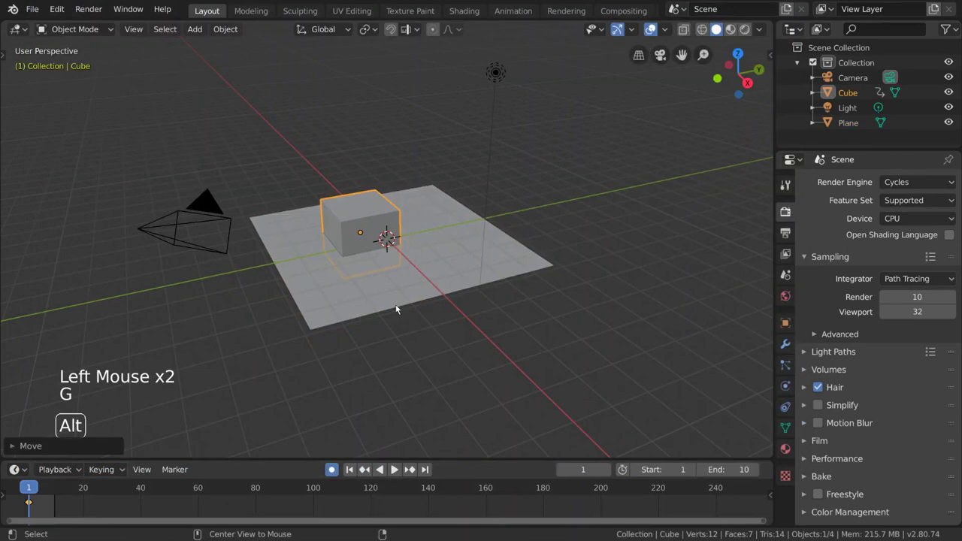
{"action": "key", "text": "shift+Right"}
{"action": "key", "text": "g"}
{"action": "left_click", "coordinate": [498, 264]}
{"action": "key", "text": "r"}
{"action": "left_click", "coordinate": [914, 297]}
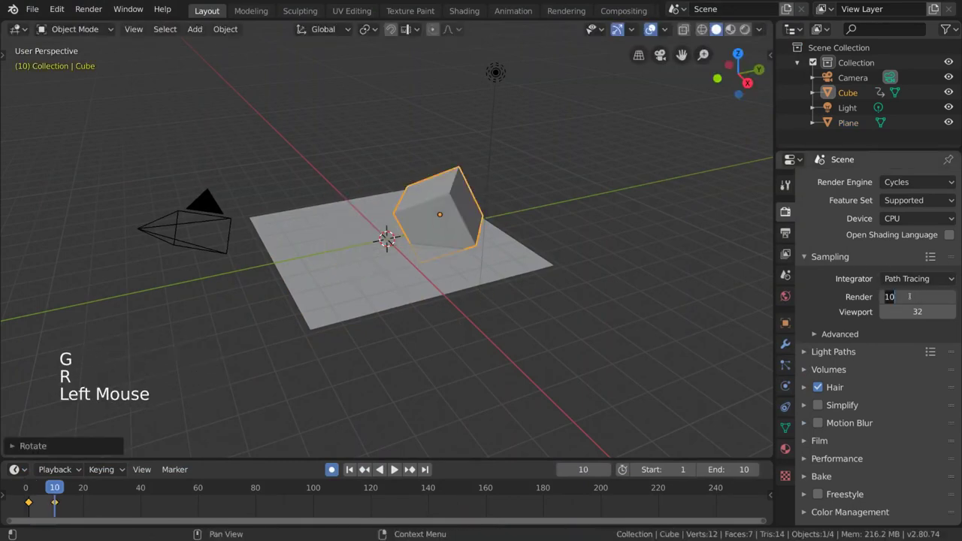
{"action": "key", "text": "ctrl+F12"}
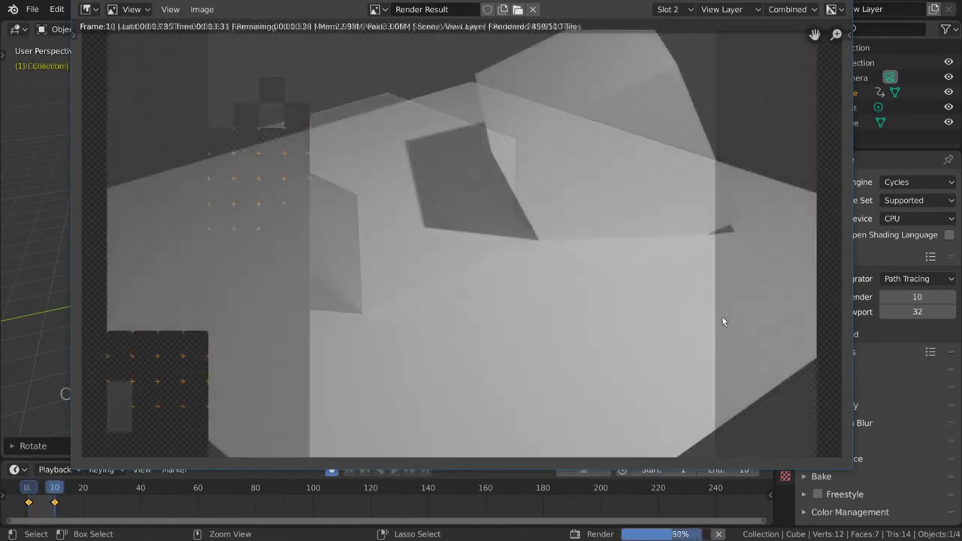
Play back the finished 10-frame animation render, then close the player window.
{"action": "key", "text": "Escape"}
{"action": "left_click", "coordinate": [93, 15]}
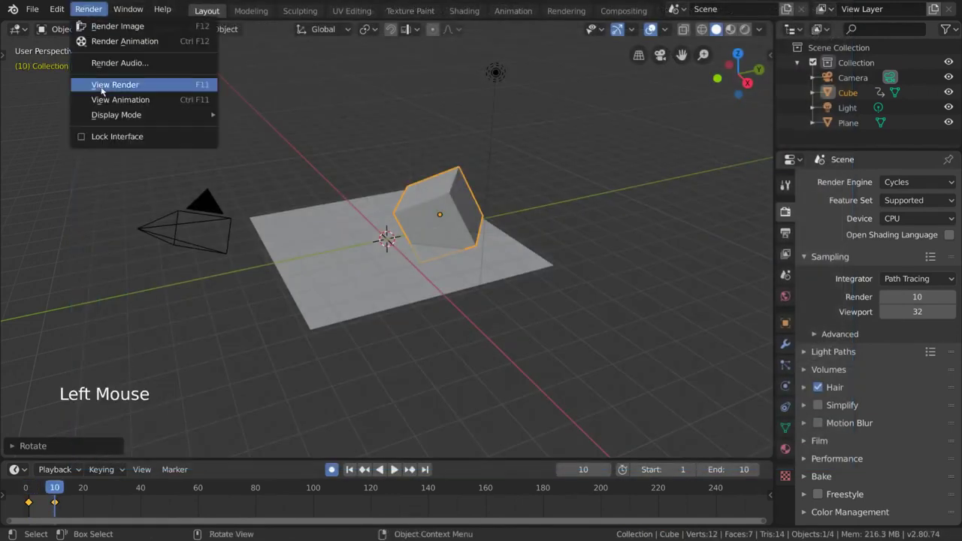
{"action": "left_click", "coordinate": [168, 98]}
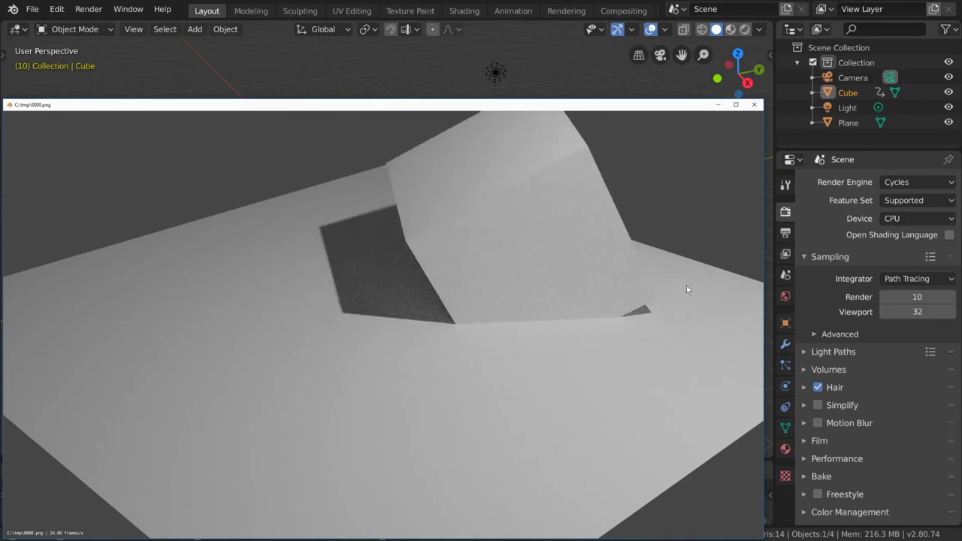
{"action": "left_click", "coordinate": [754, 105]}
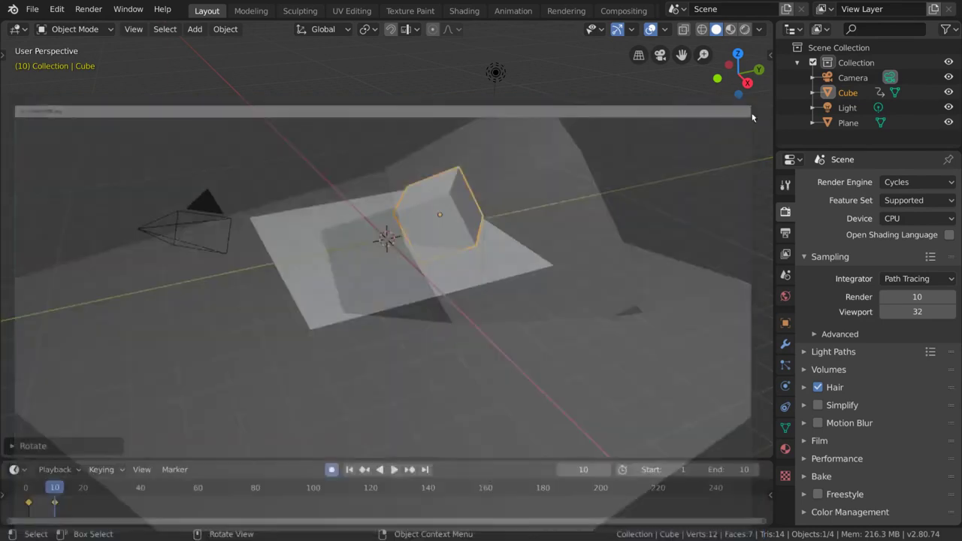
In Advanced sampling, step the seed up, reset it to 0, and enable animated seed.
{"action": "left_click", "coordinate": [836, 337]}
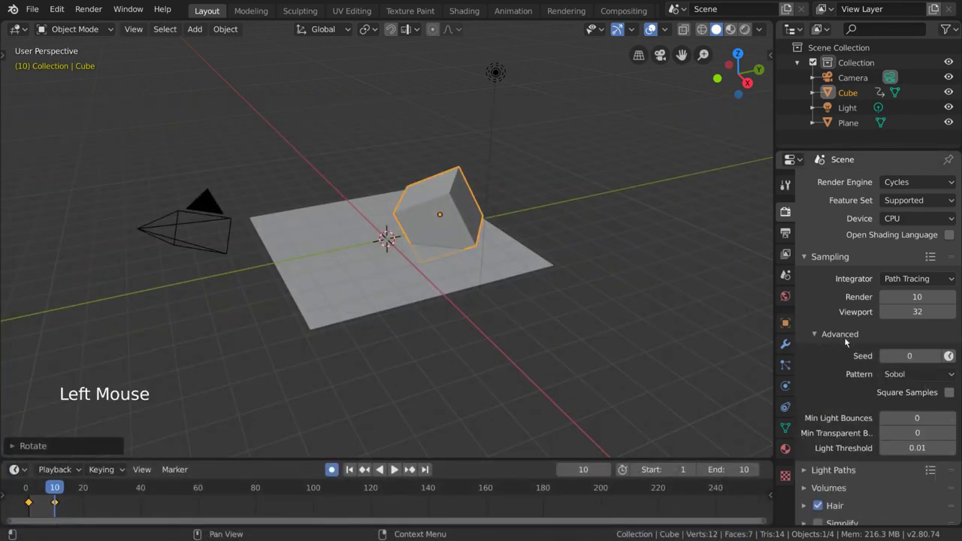
{"action": "left_click", "coordinate": [936, 356]}
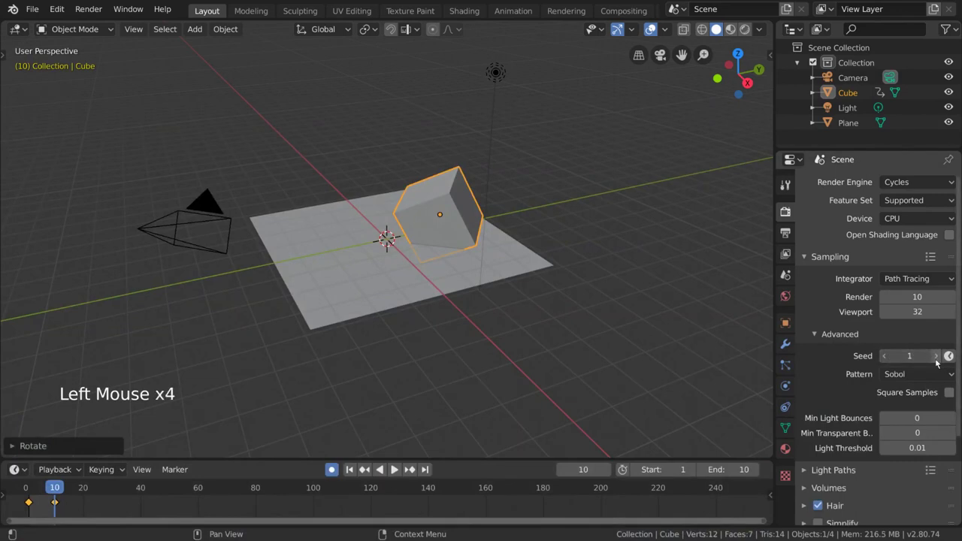
{"action": "left_click", "coordinate": [936, 356]}
{"action": "left_click", "coordinate": [885, 356]}
{"action": "left_click", "coordinate": [885, 355]}
{"action": "left_click", "coordinate": [885, 355]}
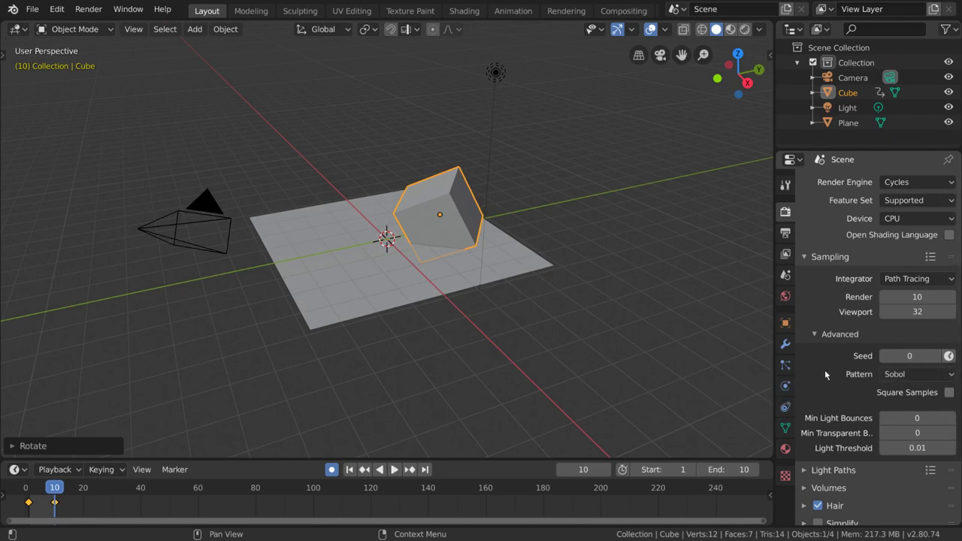
{"action": "left_click", "coordinate": [949, 356]}
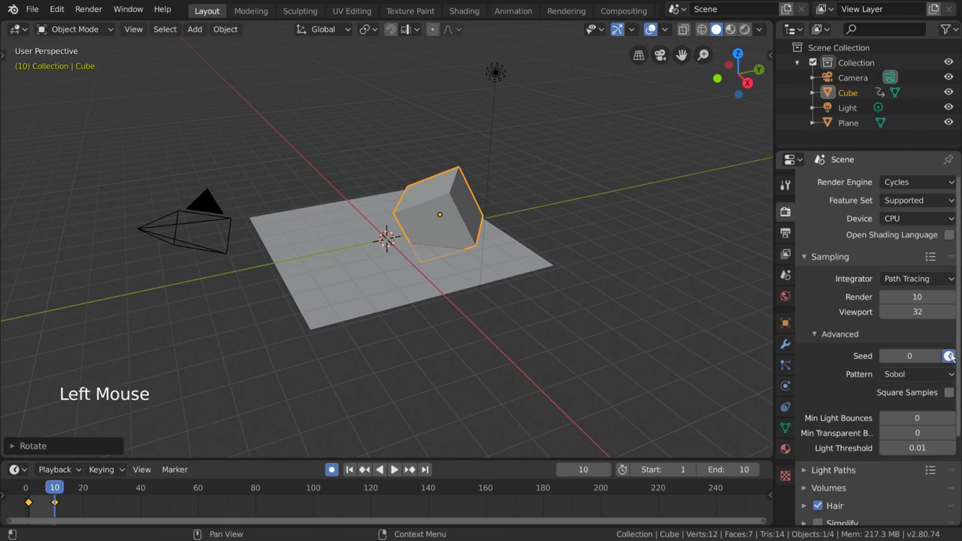
Set the output file path to /tmp\newnoise.
{"action": "scroll", "coordinate": [902, 391], "scroll_direction": "down", "scroll_amount": 11}
{"action": "scroll", "coordinate": [857, 430], "scroll_direction": "down", "scroll_amount": 1, "text": "ctrl"}
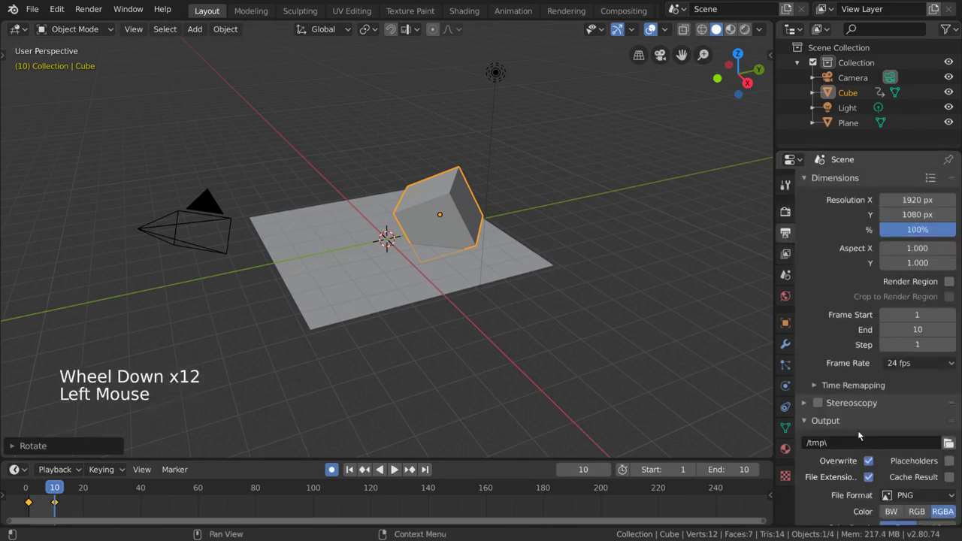
{"action": "double_click", "coordinate": [858, 436]}
Re-render the animation, play back the new frames, and close the player.
{"action": "key", "text": "ctrl+F12"}
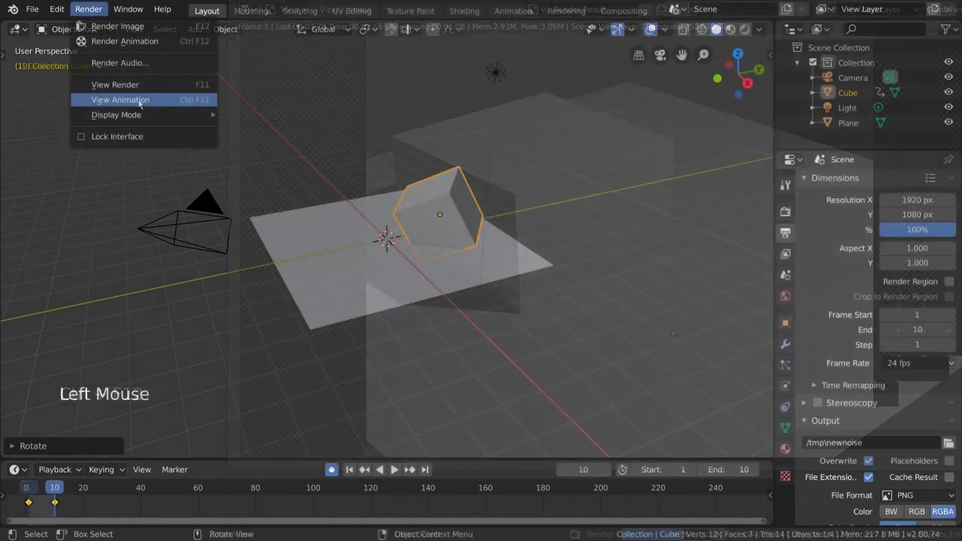
{"action": "left_click", "coordinate": [140, 101]}
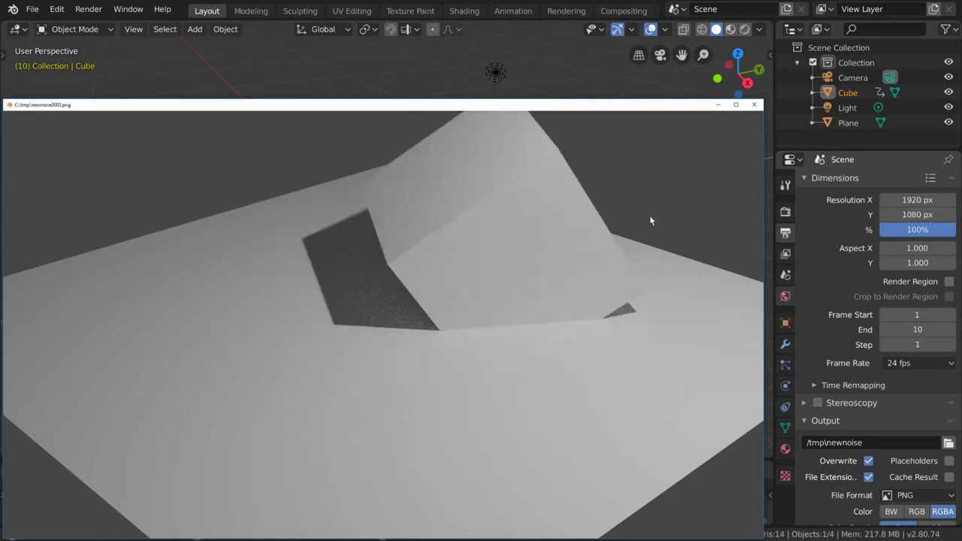
{"action": "left_click", "coordinate": [754, 105]}
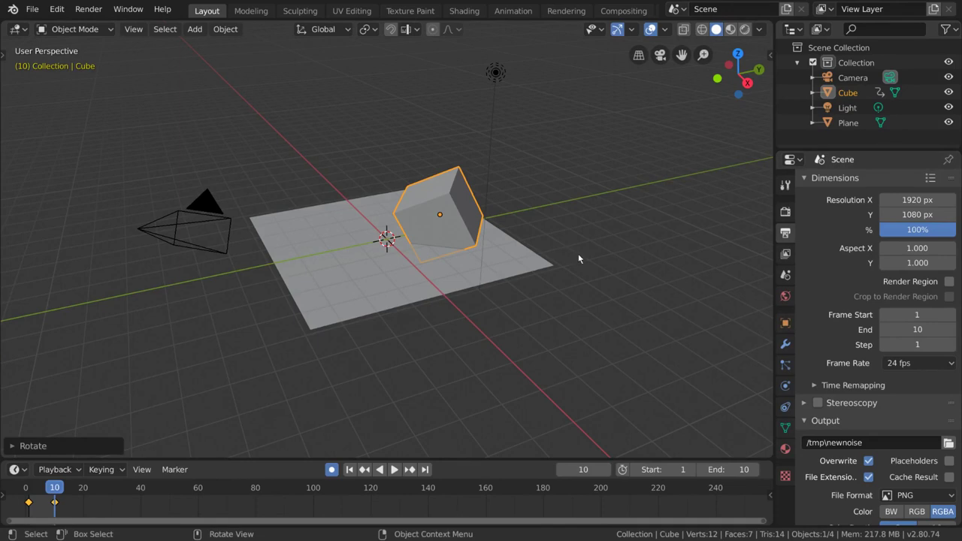
Bring up the Render properties and scroll to review the sampling settings.
{"action": "left_click", "coordinate": [786, 212]}
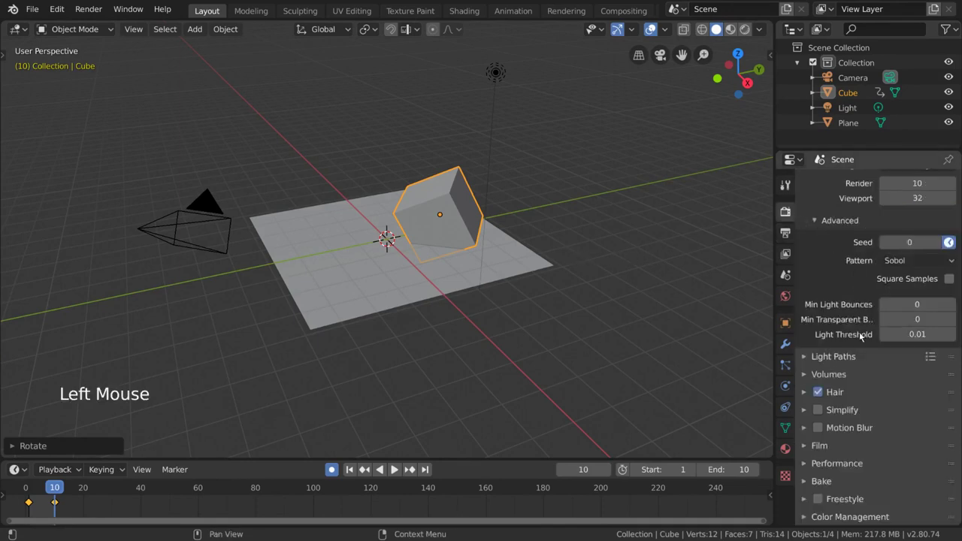
{"action": "scroll", "coordinate": [864, 339], "scroll_direction": "up", "scroll_amount": 5}
{"action": "scroll", "coordinate": [863, 339], "scroll_direction": "up", "scroll_amount": 2}
{"action": "scroll", "coordinate": [863, 339], "scroll_direction": "up", "scroll_amount": 2}
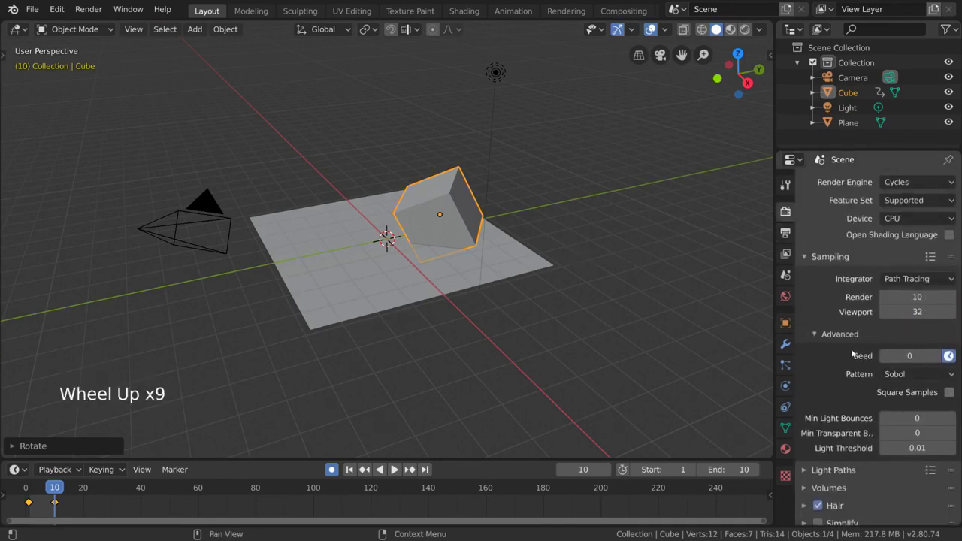
Enable view-layer Denoising at default 8 px radius and 0.50 strength, then collapse it.
{"action": "left_click", "coordinate": [790, 260]}
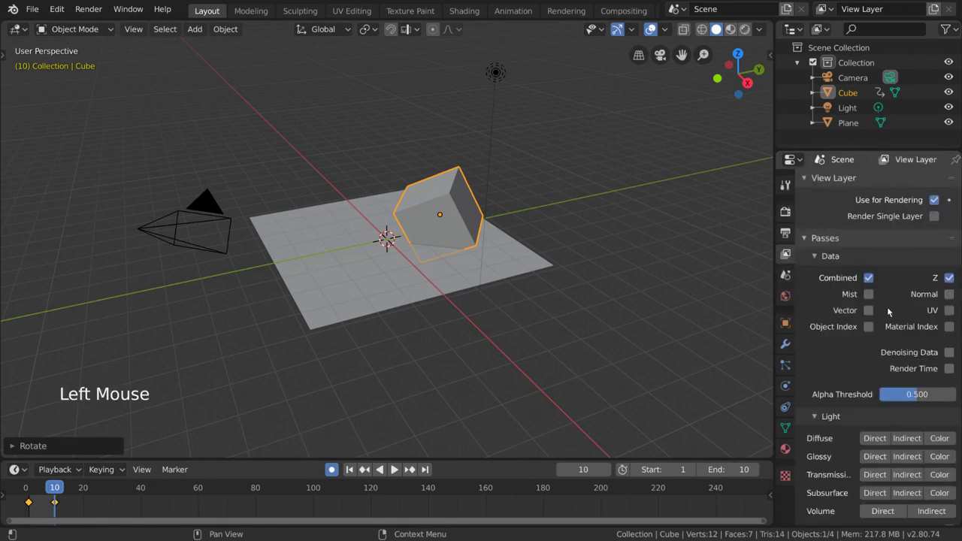
{"action": "scroll", "coordinate": [887, 309], "scroll_direction": "down", "scroll_amount": 4}
{"action": "scroll", "coordinate": [887, 338], "scroll_direction": "down", "scroll_amount": 6}
{"action": "scroll", "coordinate": [886, 372], "scroll_direction": "down", "scroll_amount": 6}
{"action": "scroll", "coordinate": [865, 451], "scroll_direction": "down", "scroll_amount": 3}
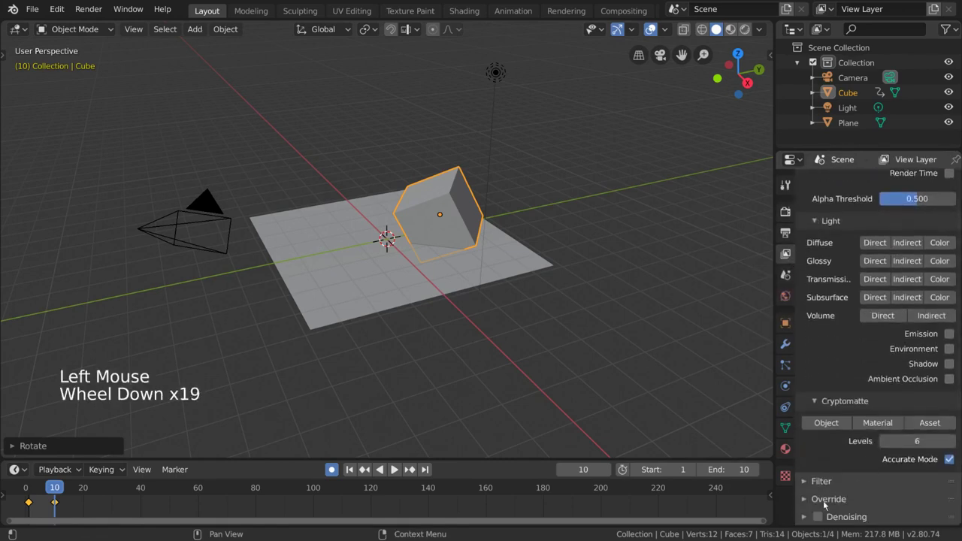
{"action": "left_click", "coordinate": [850, 517]}
{"action": "left_click", "coordinate": [818, 517]}
{"action": "scroll", "coordinate": [863, 479], "scroll_direction": "down", "scroll_amount": 7}
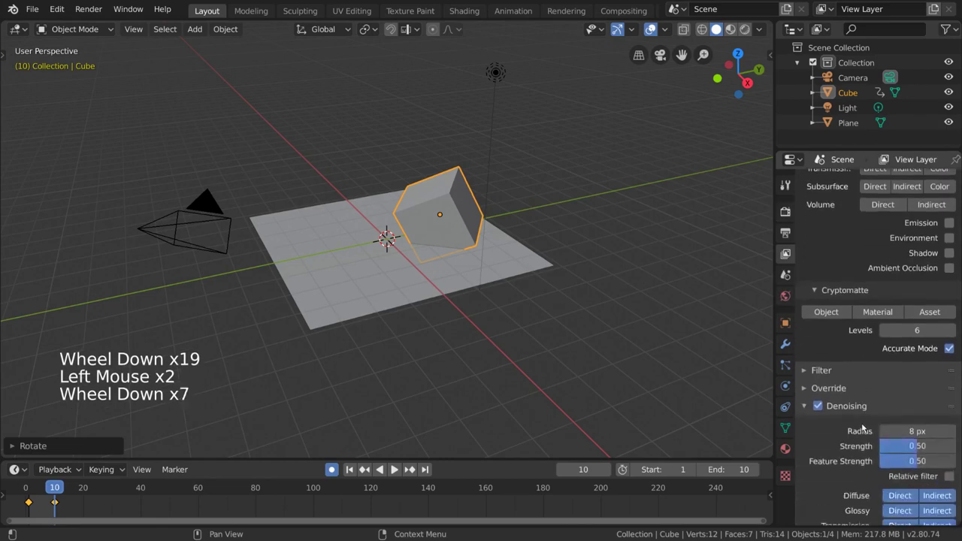
{"action": "scroll", "coordinate": [863, 474], "scroll_direction": "down", "scroll_amount": 6}
{"action": "scroll", "coordinate": [857, 433], "scroll_direction": "down", "scroll_amount": 1}
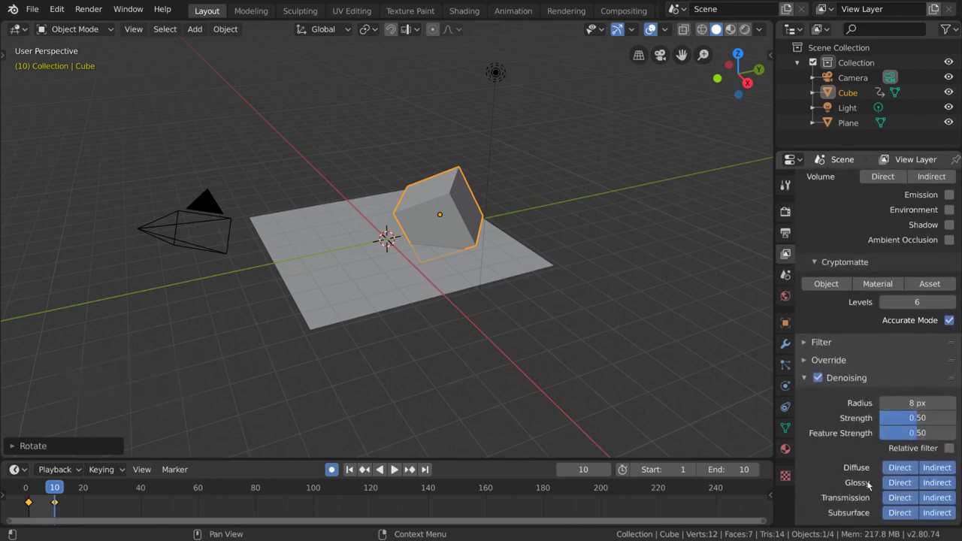
{"action": "left_click", "coordinate": [839, 381]}
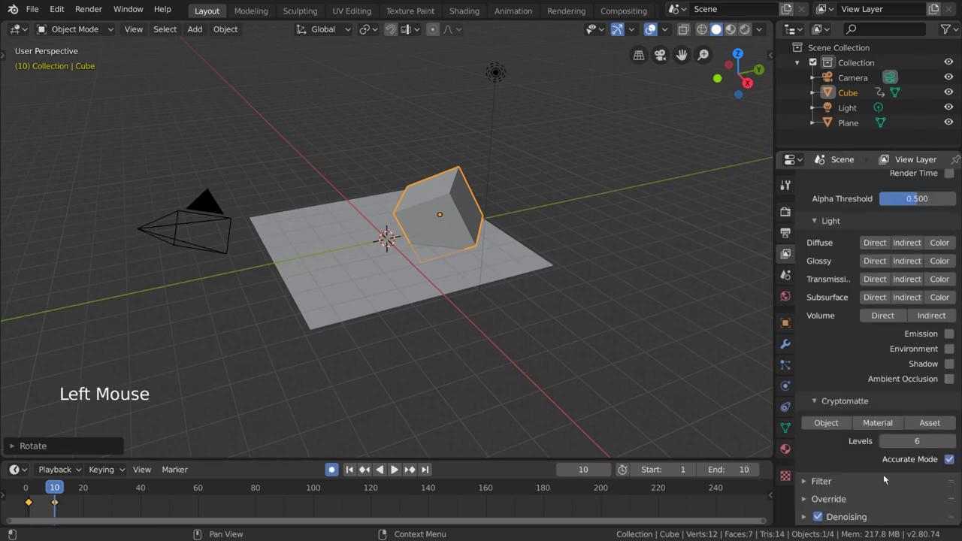
Render the denoised 10-sample frame with F12 and zoom into the cube's shadow.
{"action": "left_click", "coordinate": [785, 212]}
{"action": "key", "text": "F12"}
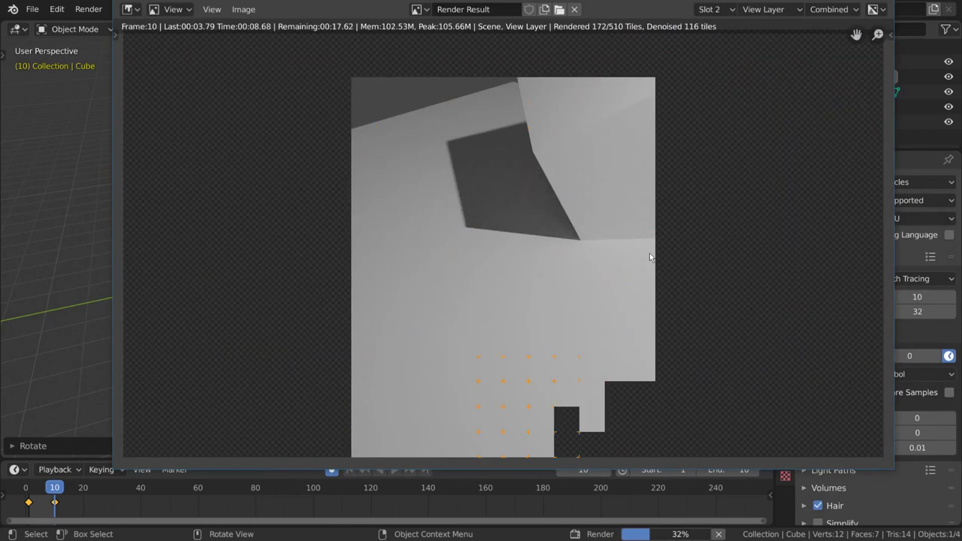
{"action": "scroll", "coordinate": [649, 253], "scroll_direction": "down", "scroll_amount": 1}
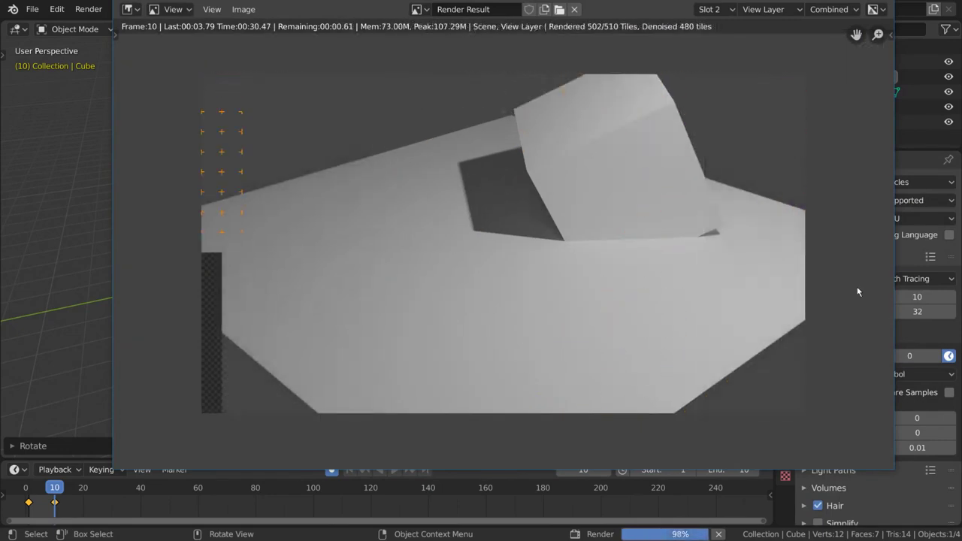
{"action": "scroll", "coordinate": [571, 223], "scroll_direction": "up", "scroll_amount": 5}
{"action": "scroll", "coordinate": [568, 222], "scroll_direction": "down", "scroll_amount": 2}
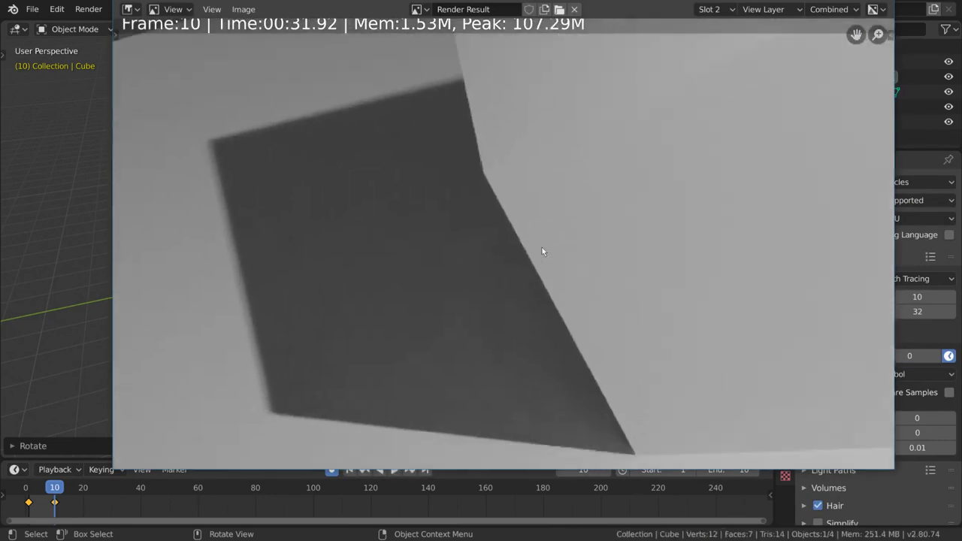
{"action": "scroll", "coordinate": [543, 251], "scroll_direction": "down", "scroll_amount": 2}
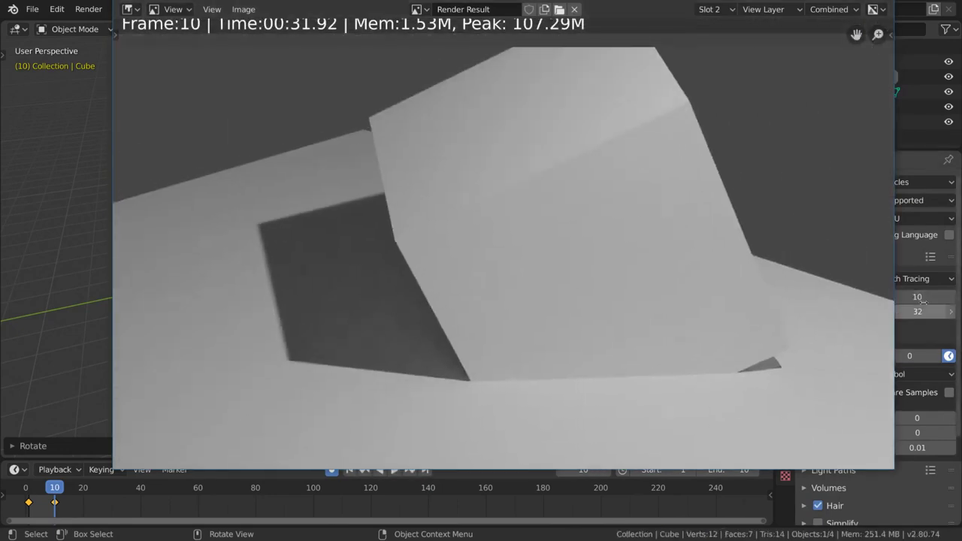